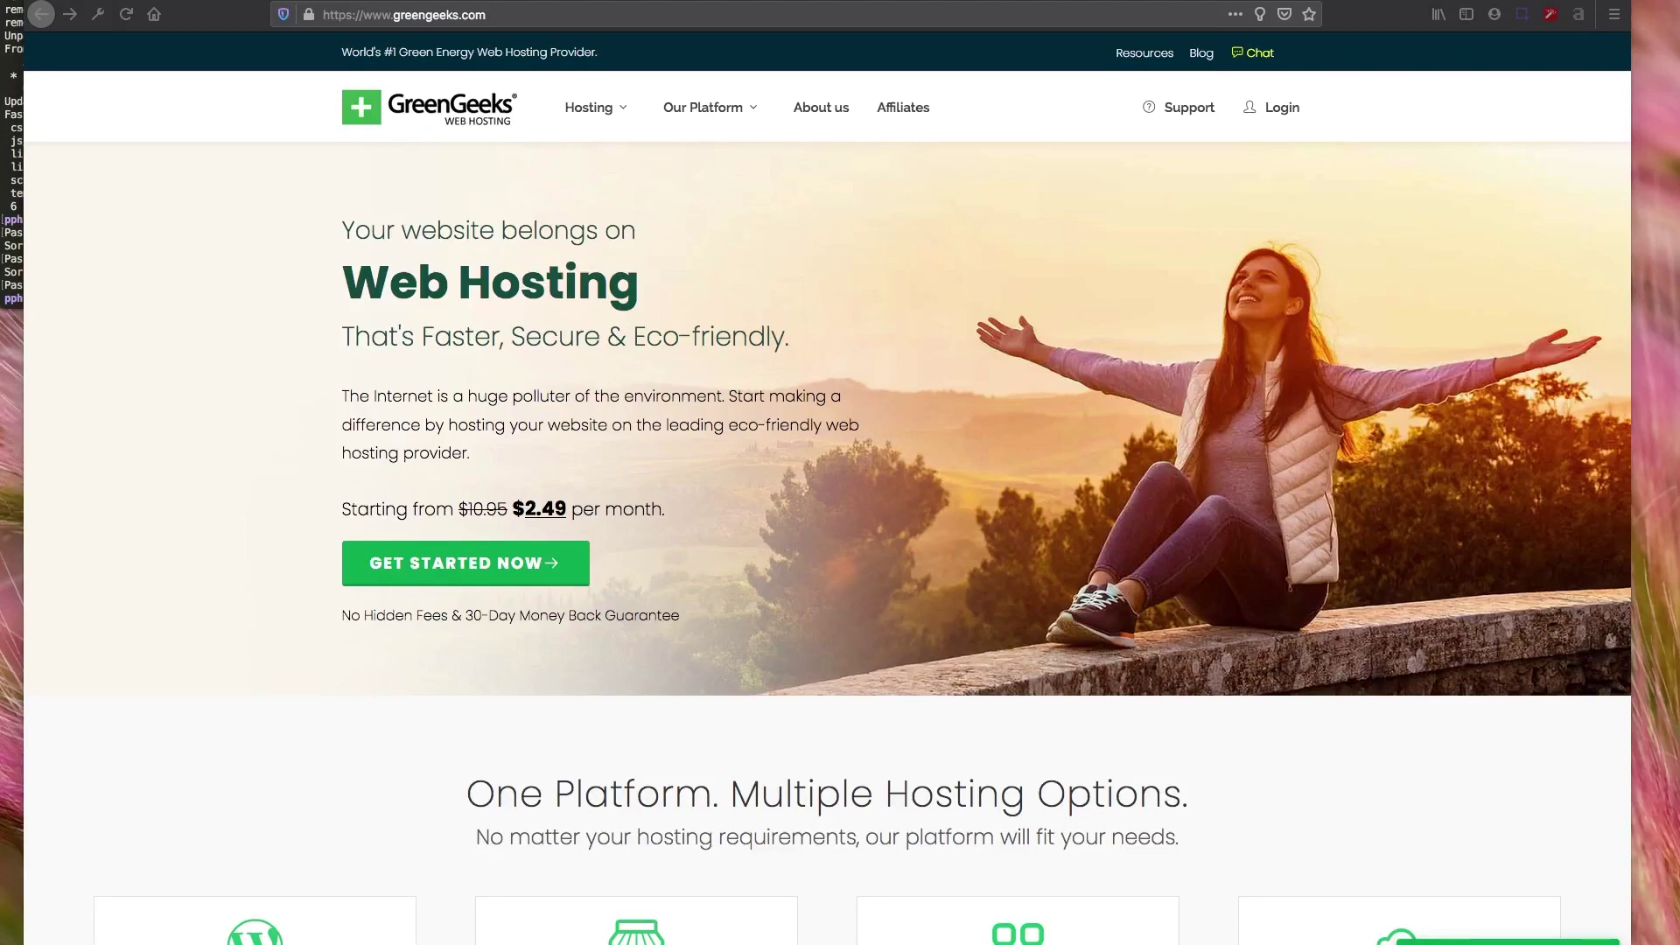
Step: Log in, go to Hosting, and manage the EcoSite Pro shared hosting account
click(1284, 115)
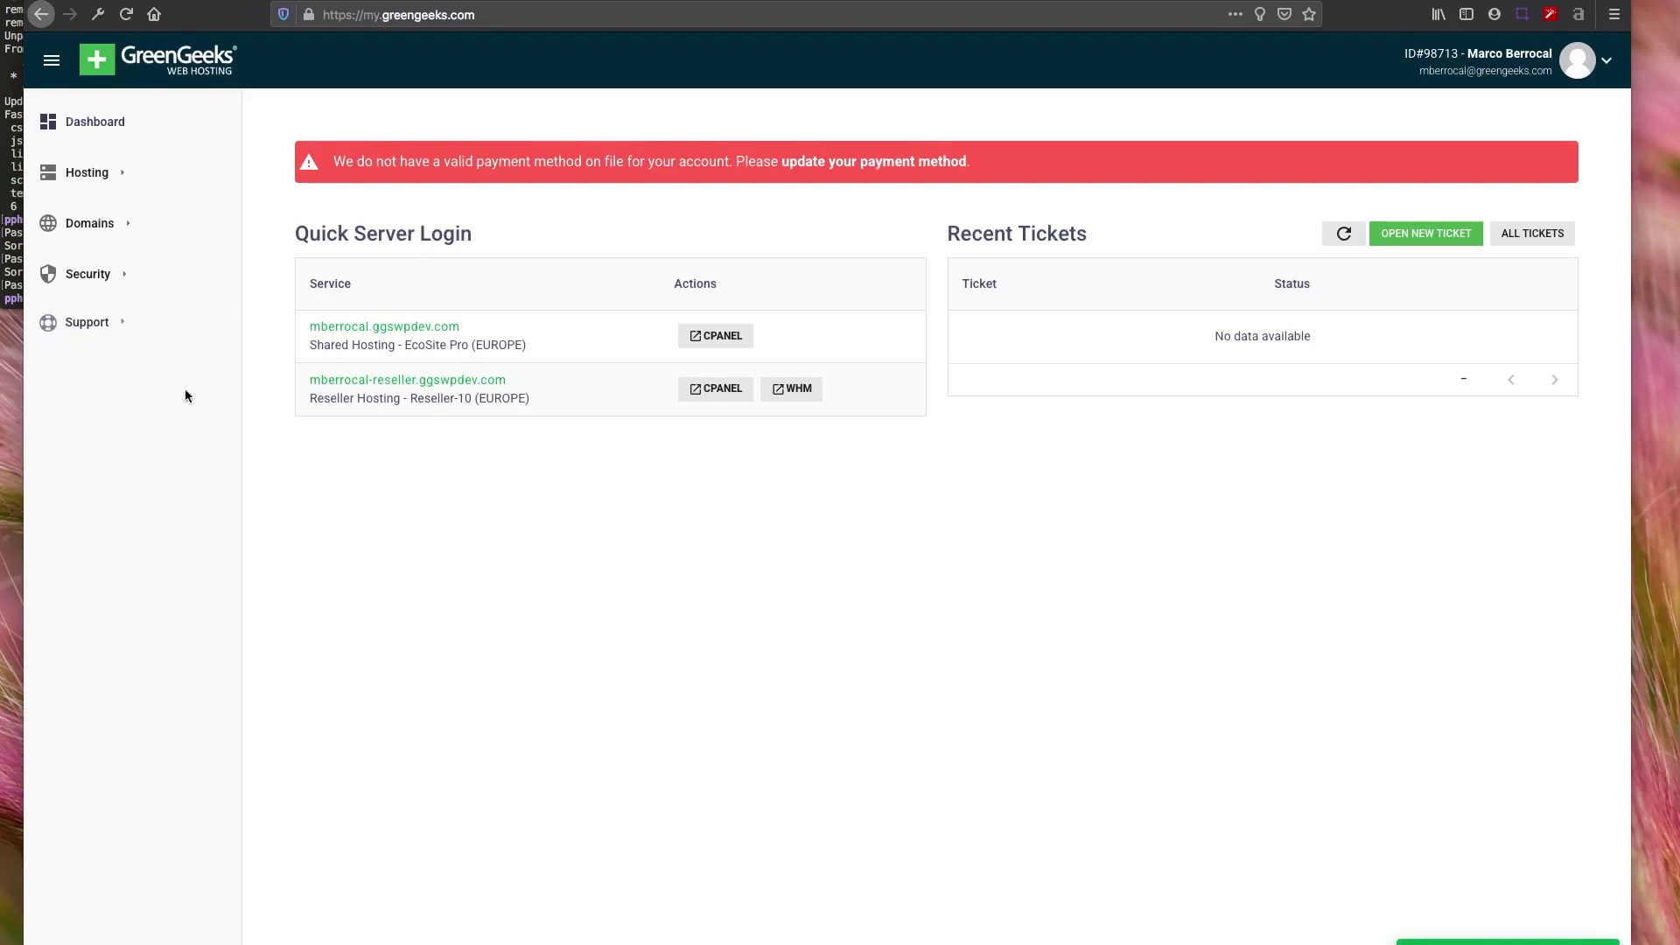
click(101, 177)
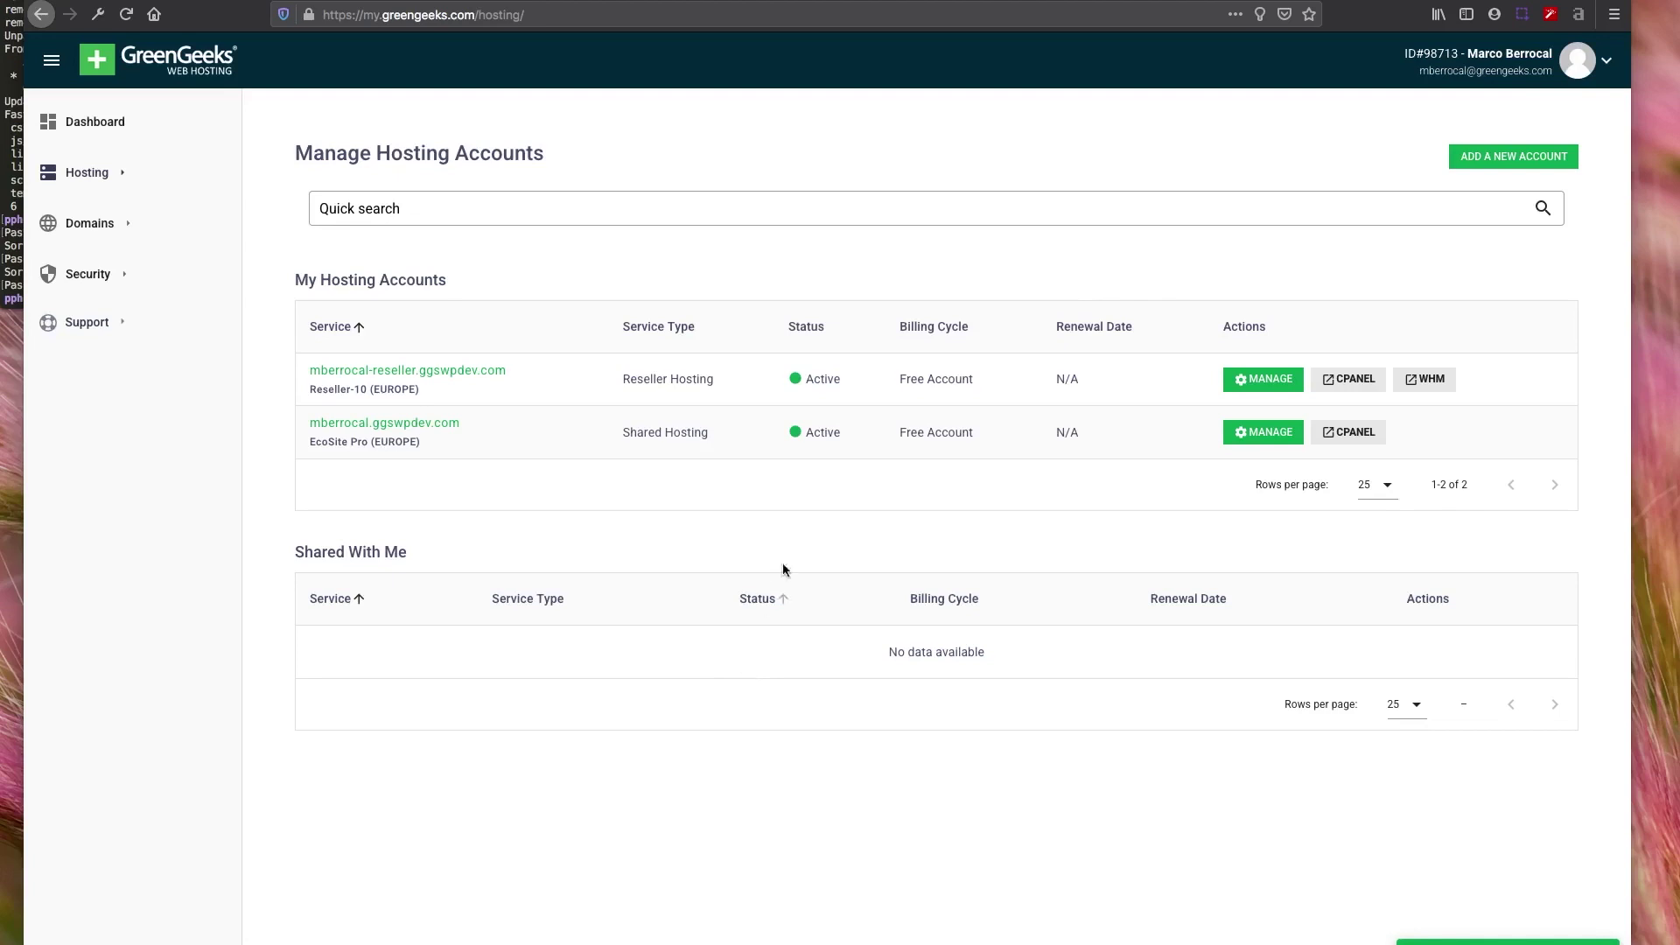
click(1231, 438)
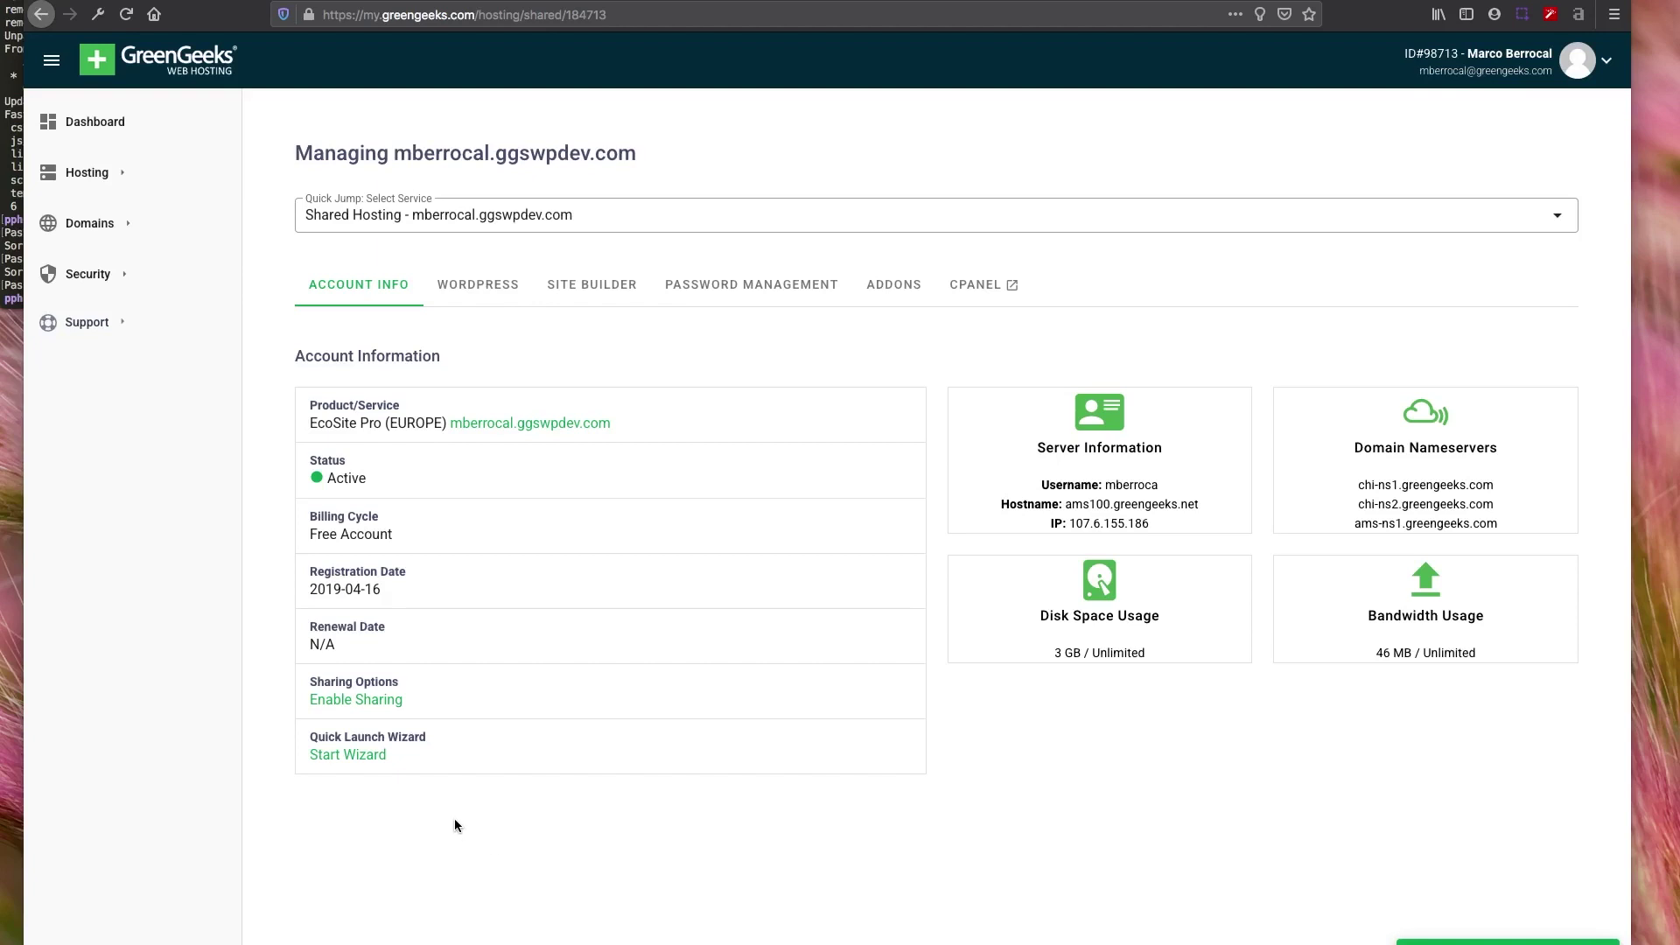
Step: Launch the Quick Launch Wizard and try the Start New Website and Migrate Website paths
click(368, 756)
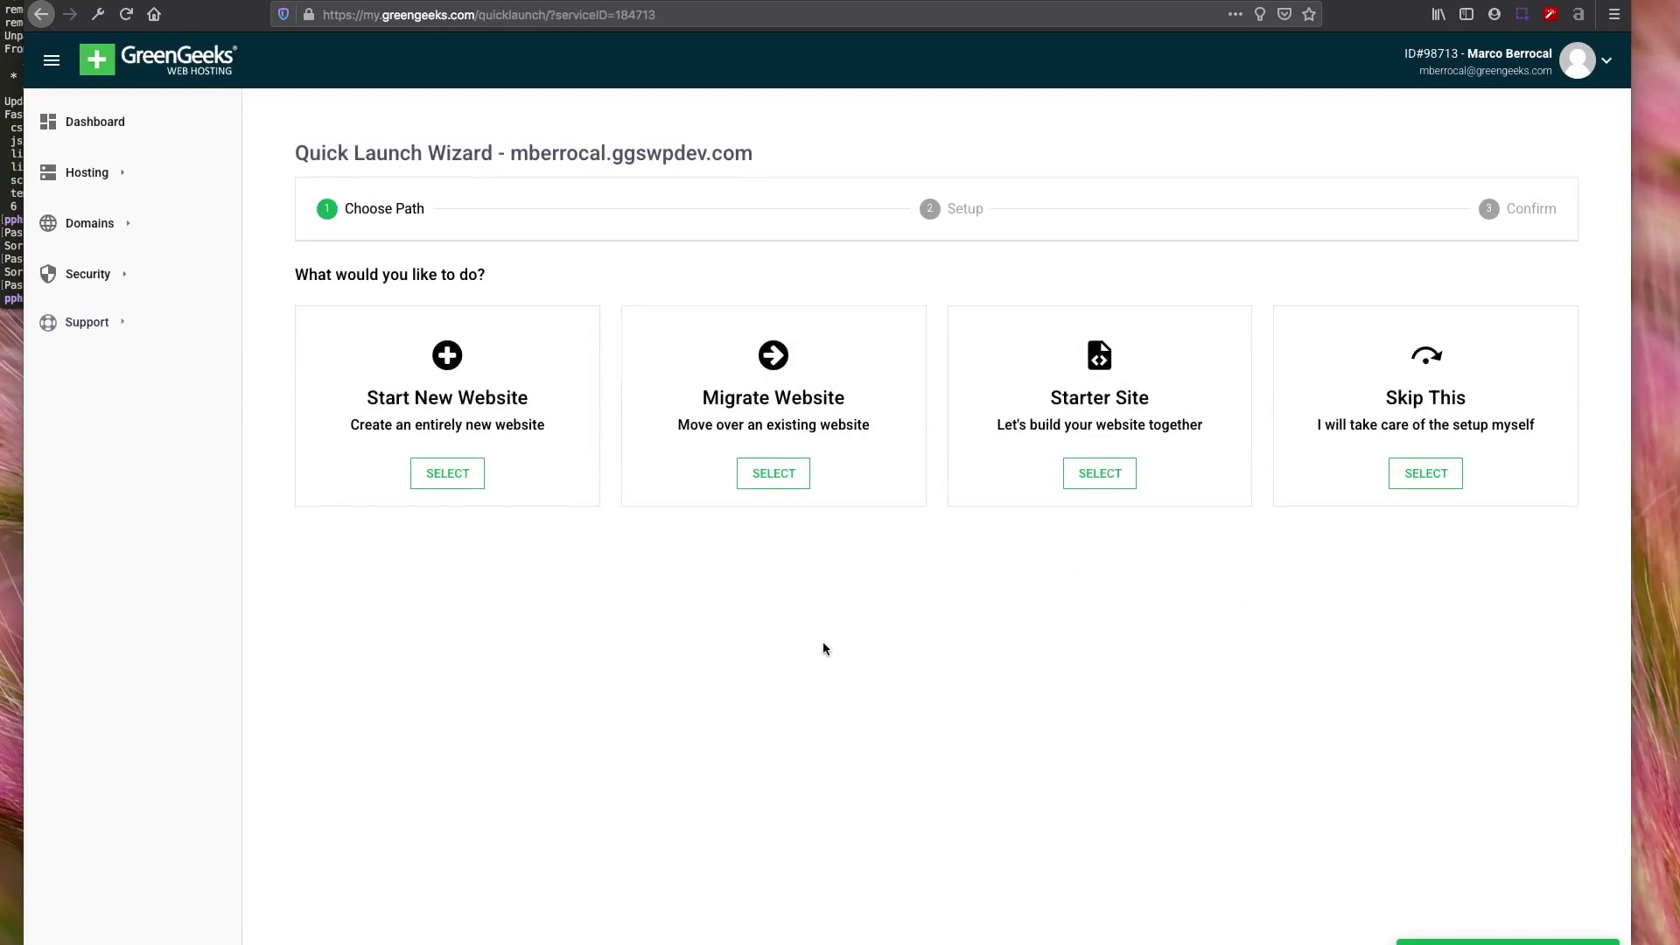
click(537, 481)
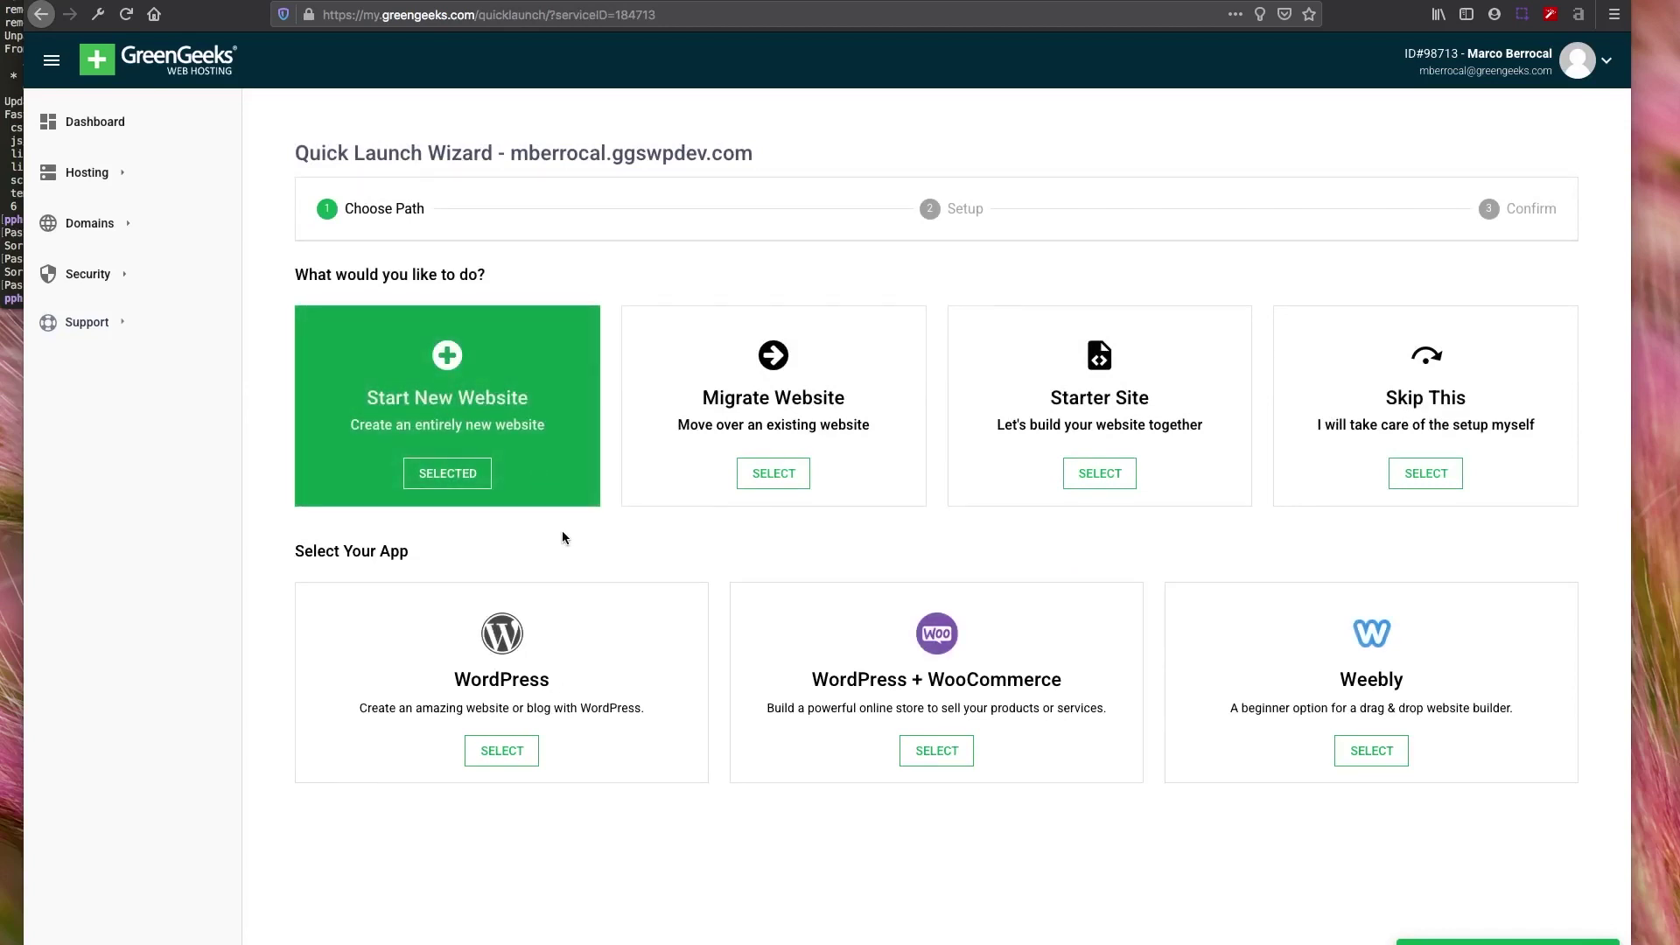
click(670, 460)
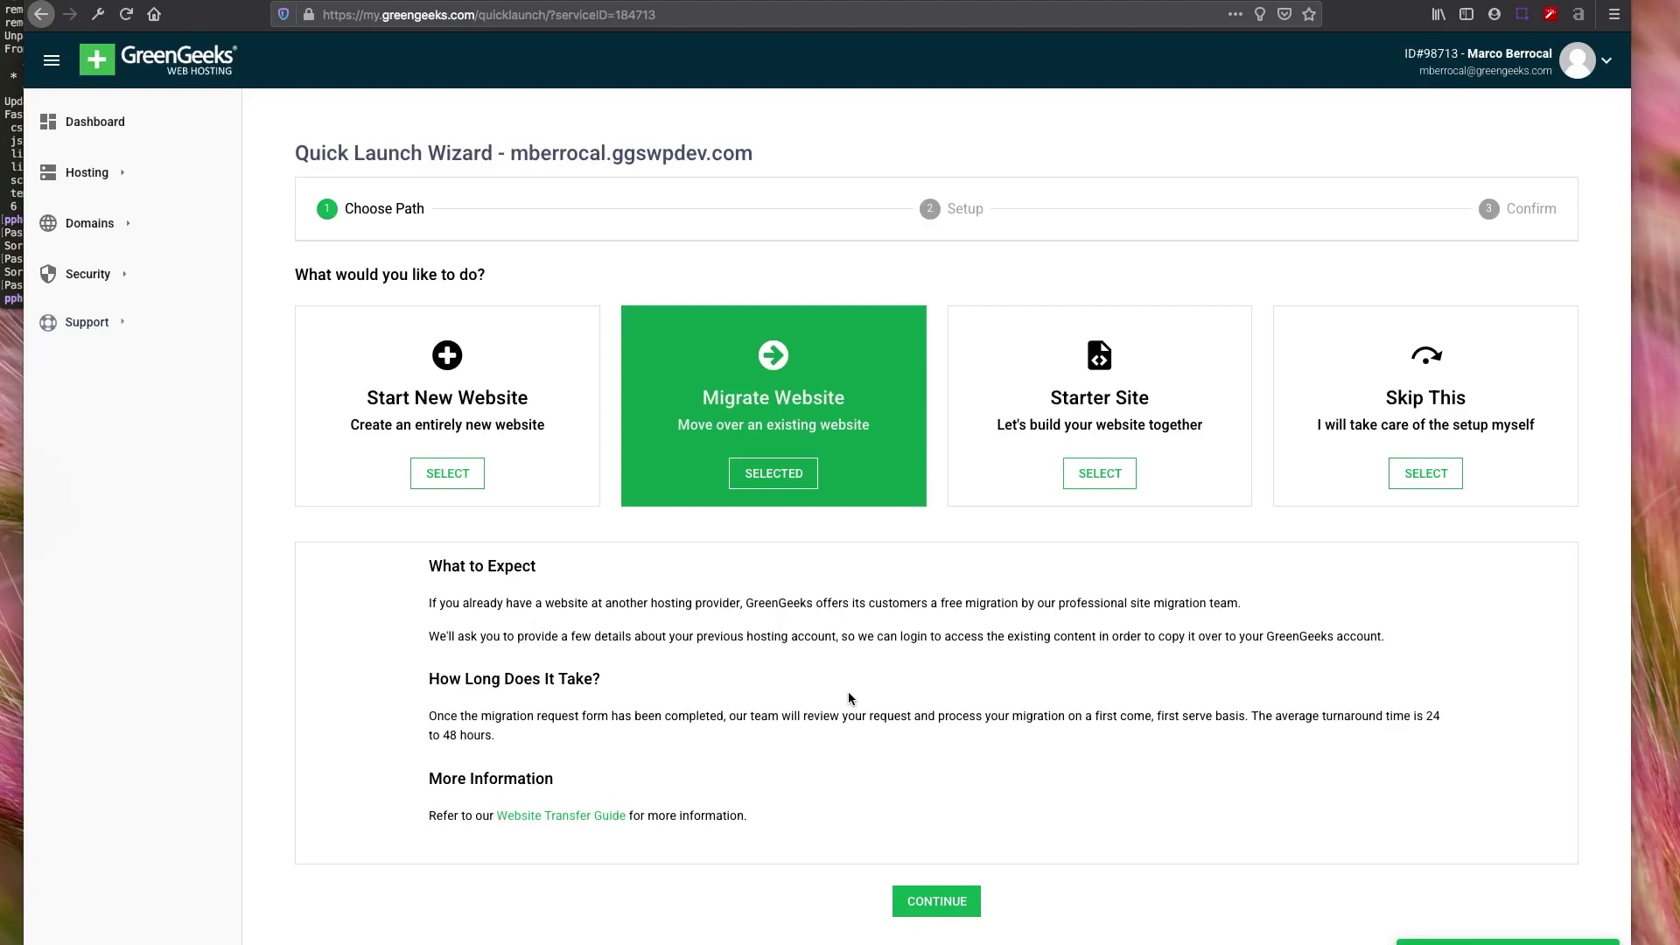
Step: Pick the Starter Site path and continue to the Setup step's theme choices
click(989, 502)
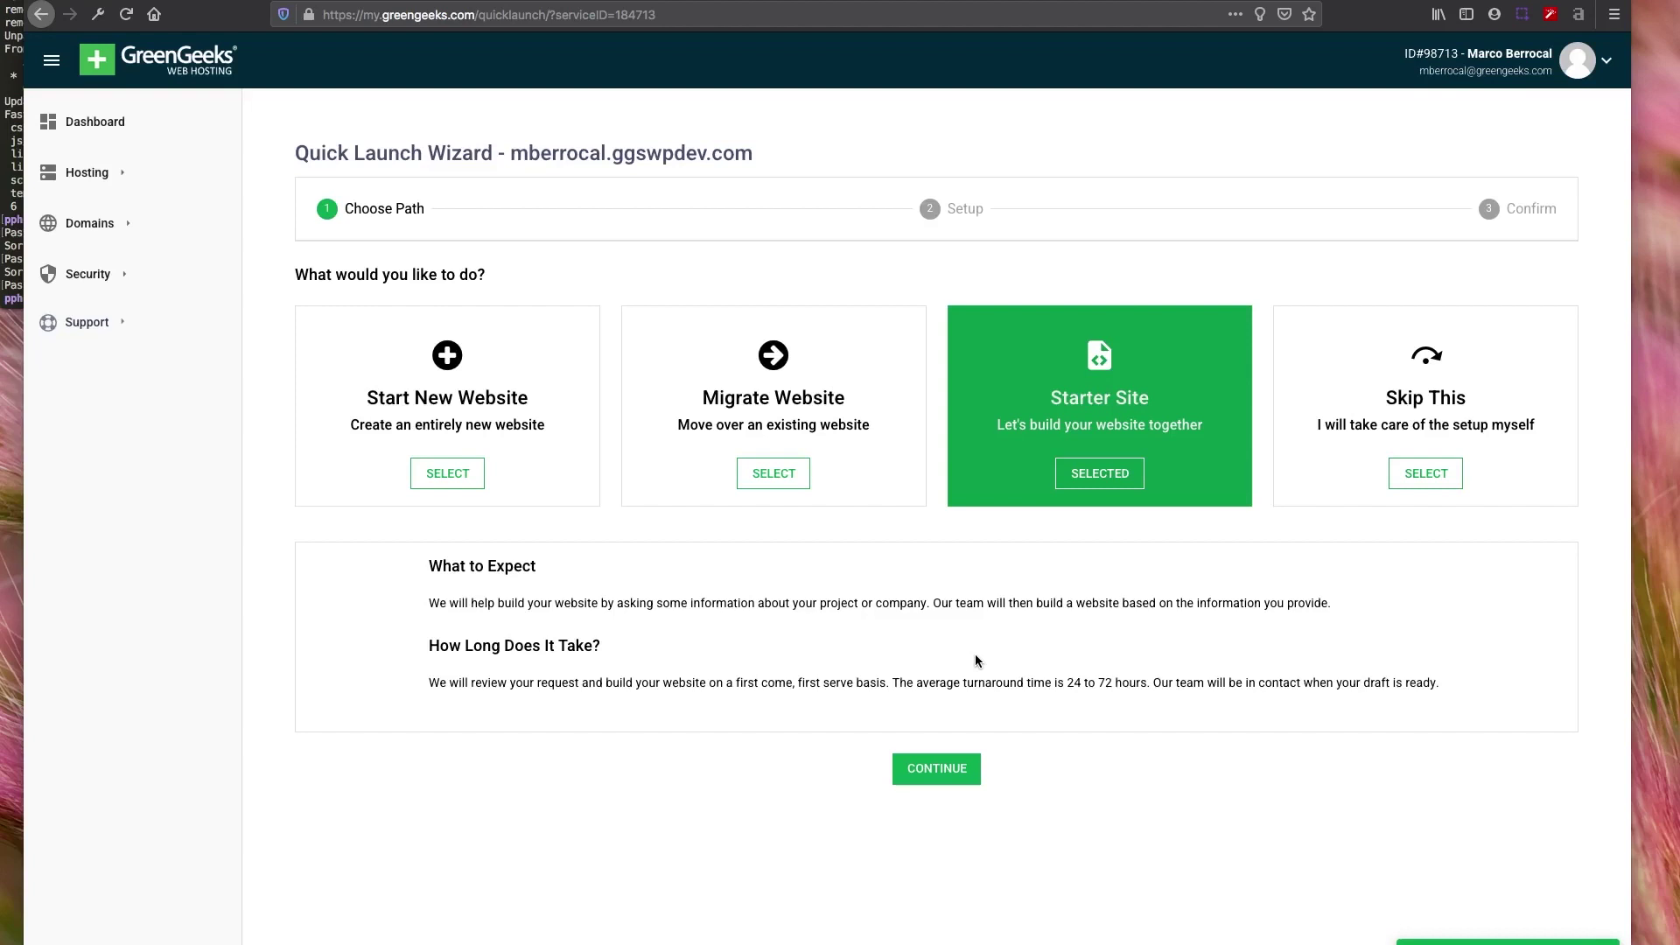
click(902, 768)
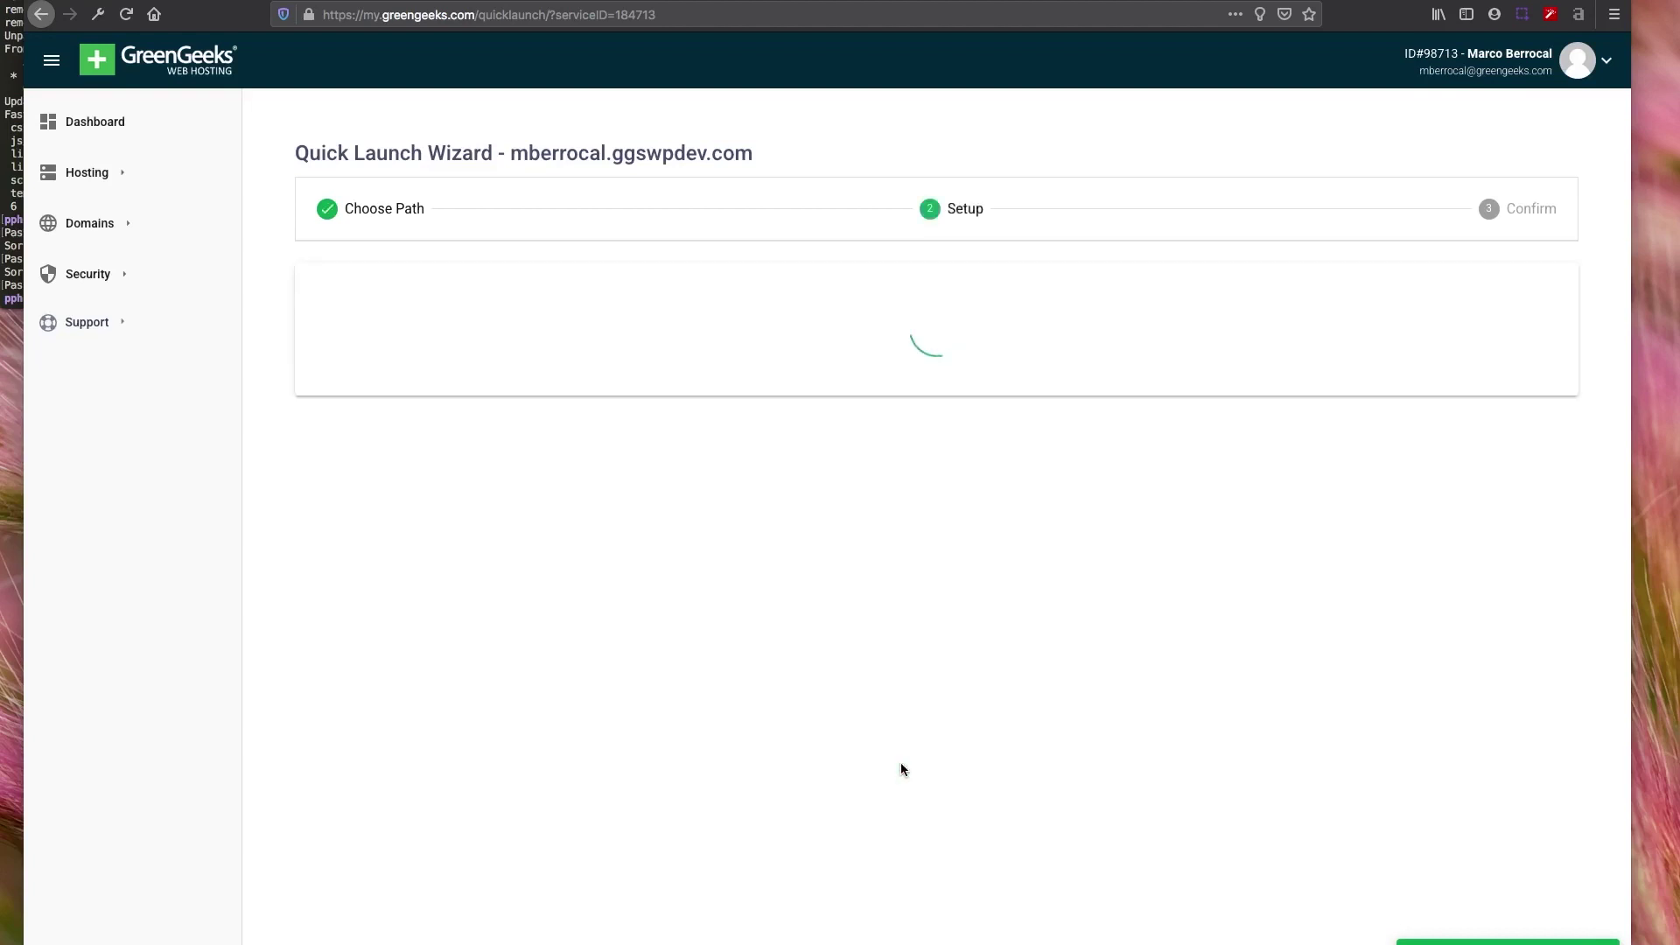
Step: Scroll the Starter Site setup form down to CREATE MY WEBSITE, then go back to Choose Path
scroll(881, 696, down, 1)
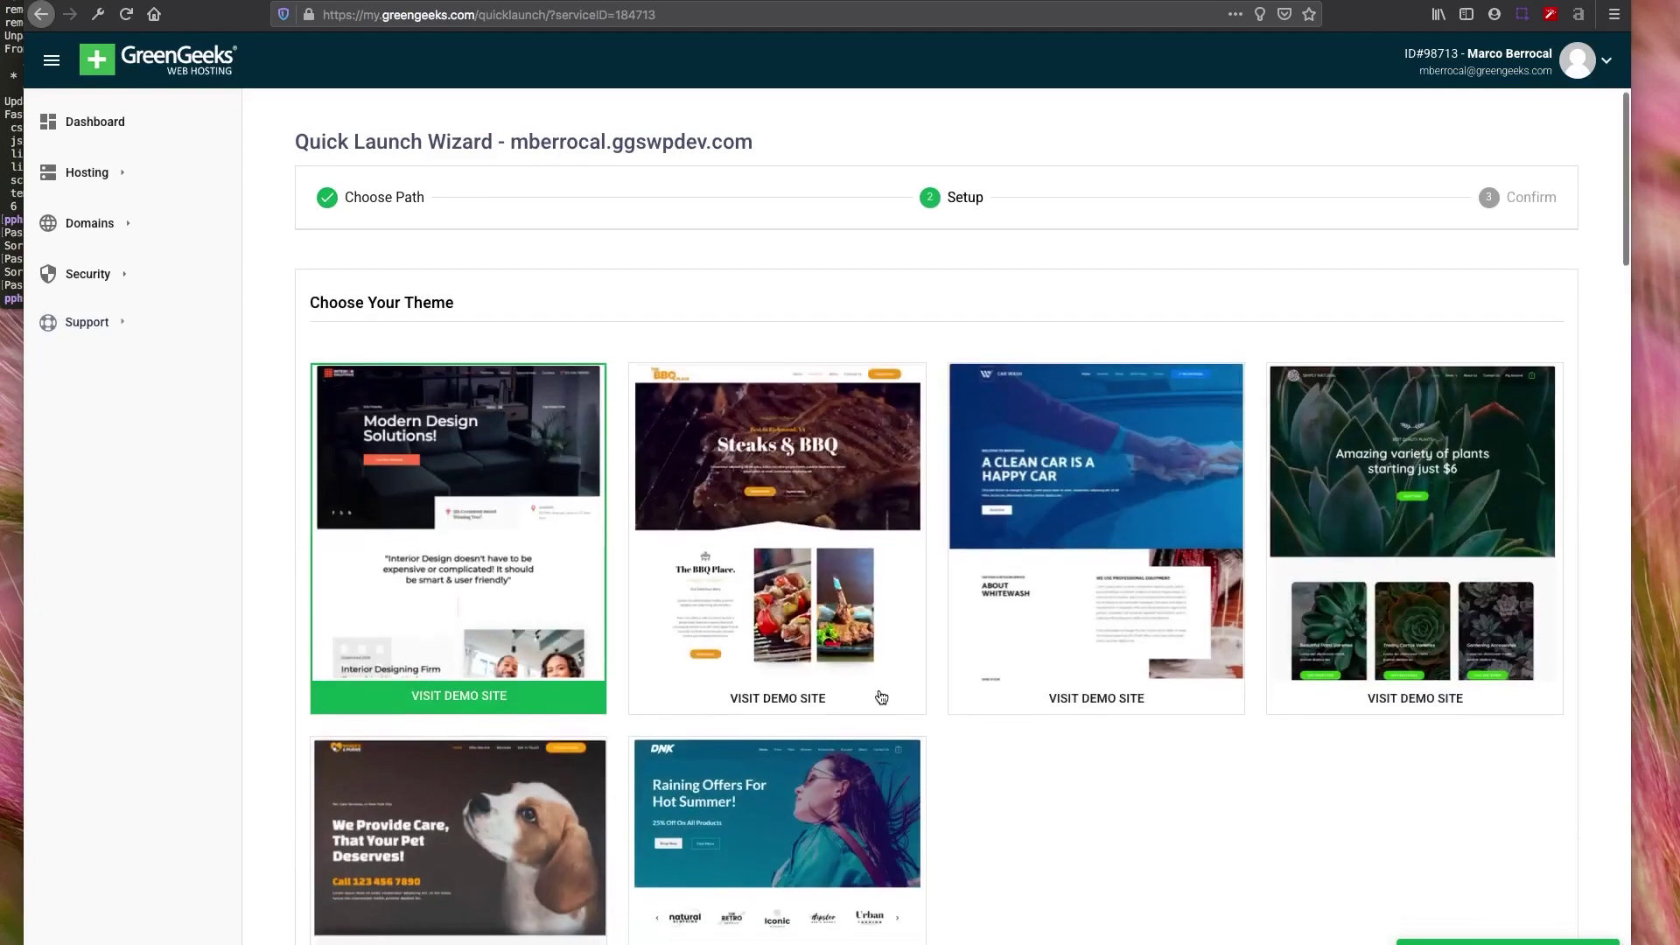
scroll(881, 697, down, 1)
scroll(881, 696, down, 1)
scroll(881, 696, down, 1)
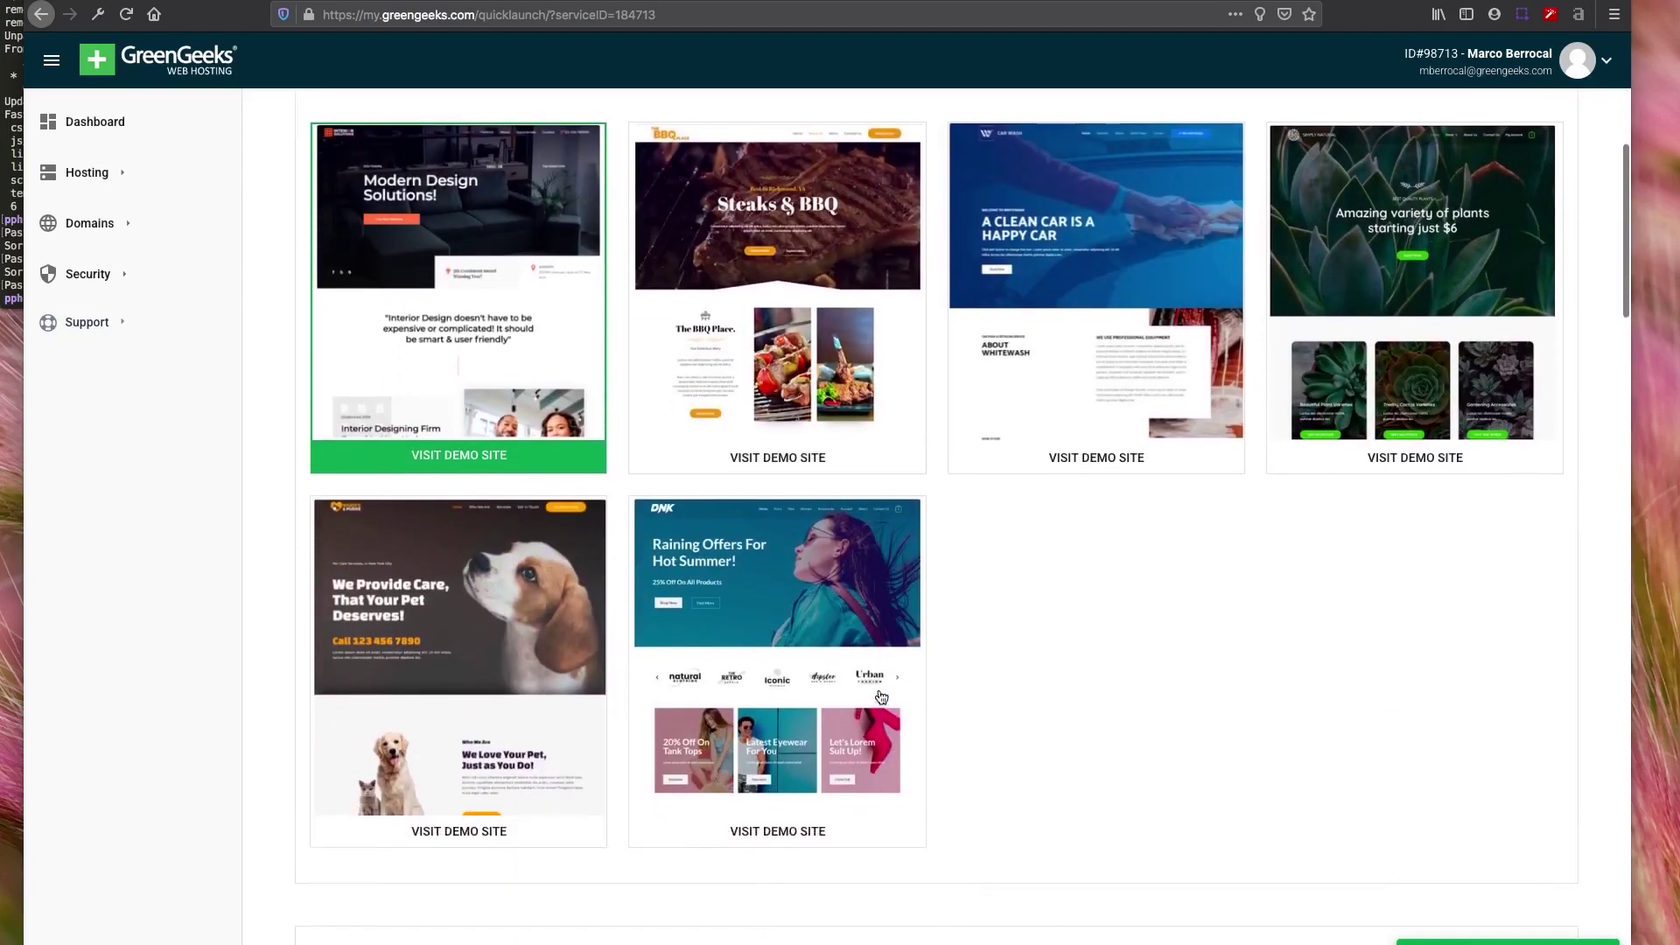
scroll(881, 696, down, 1)
scroll(881, 696, down, 2)
scroll(881, 696, down, 1)
scroll(881, 696, down, 1)
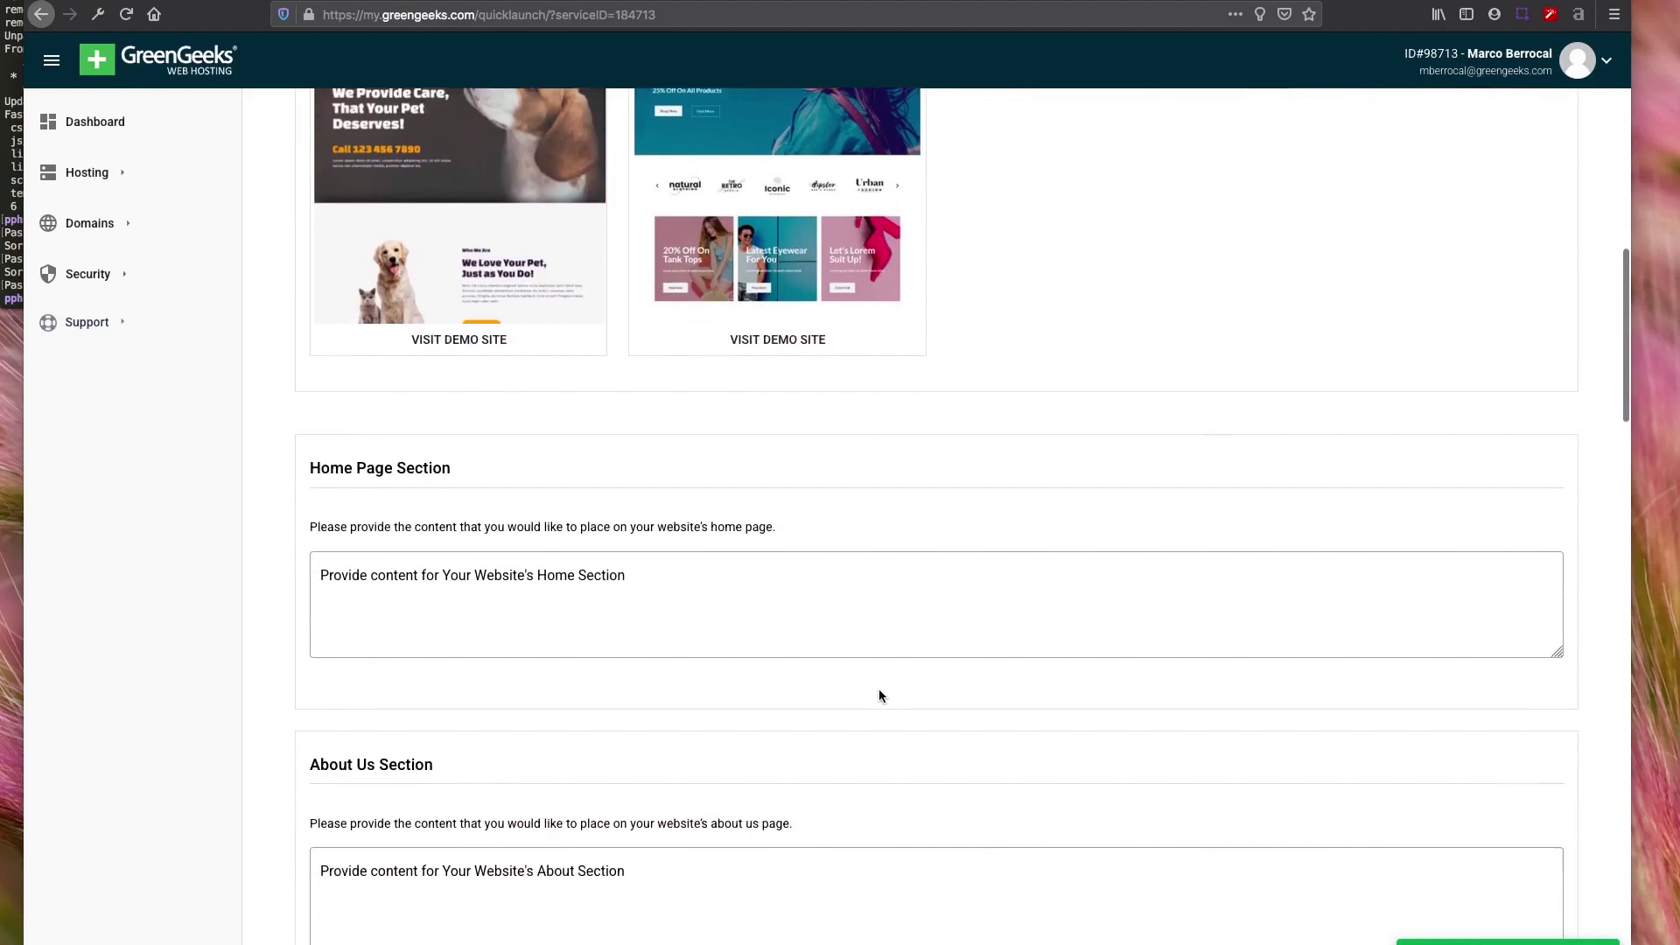
scroll(881, 696, down, 1)
scroll(880, 696, down, 1)
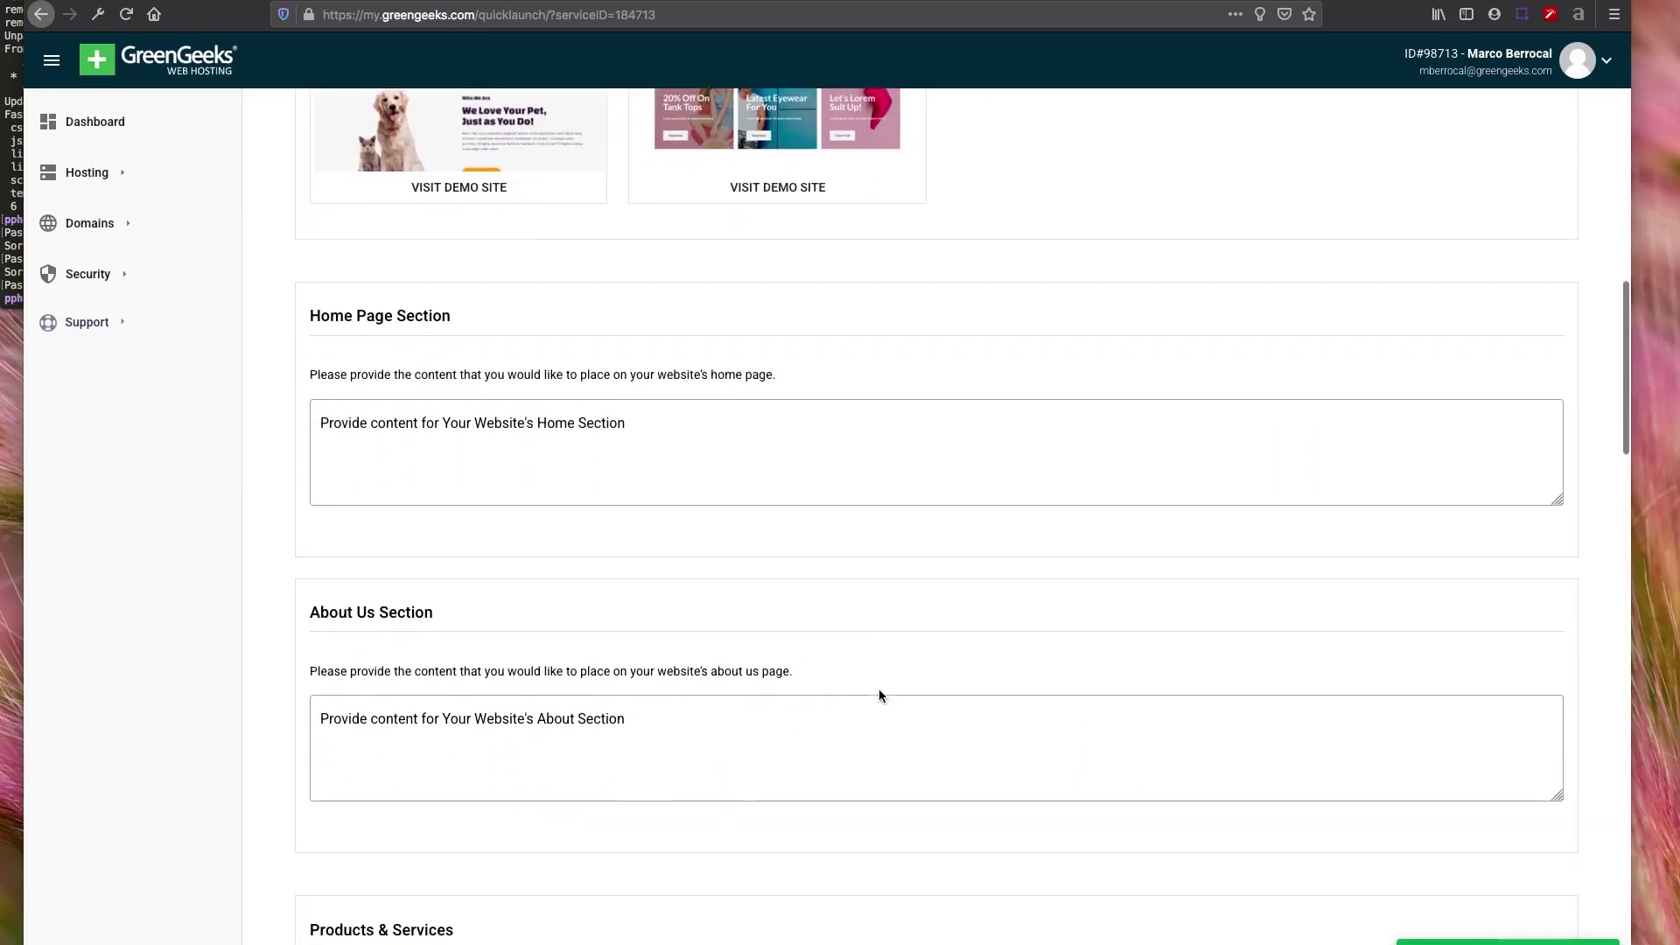
scroll(878, 690, down, 1)
scroll(879, 689, down, 1)
scroll(878, 689, down, 2)
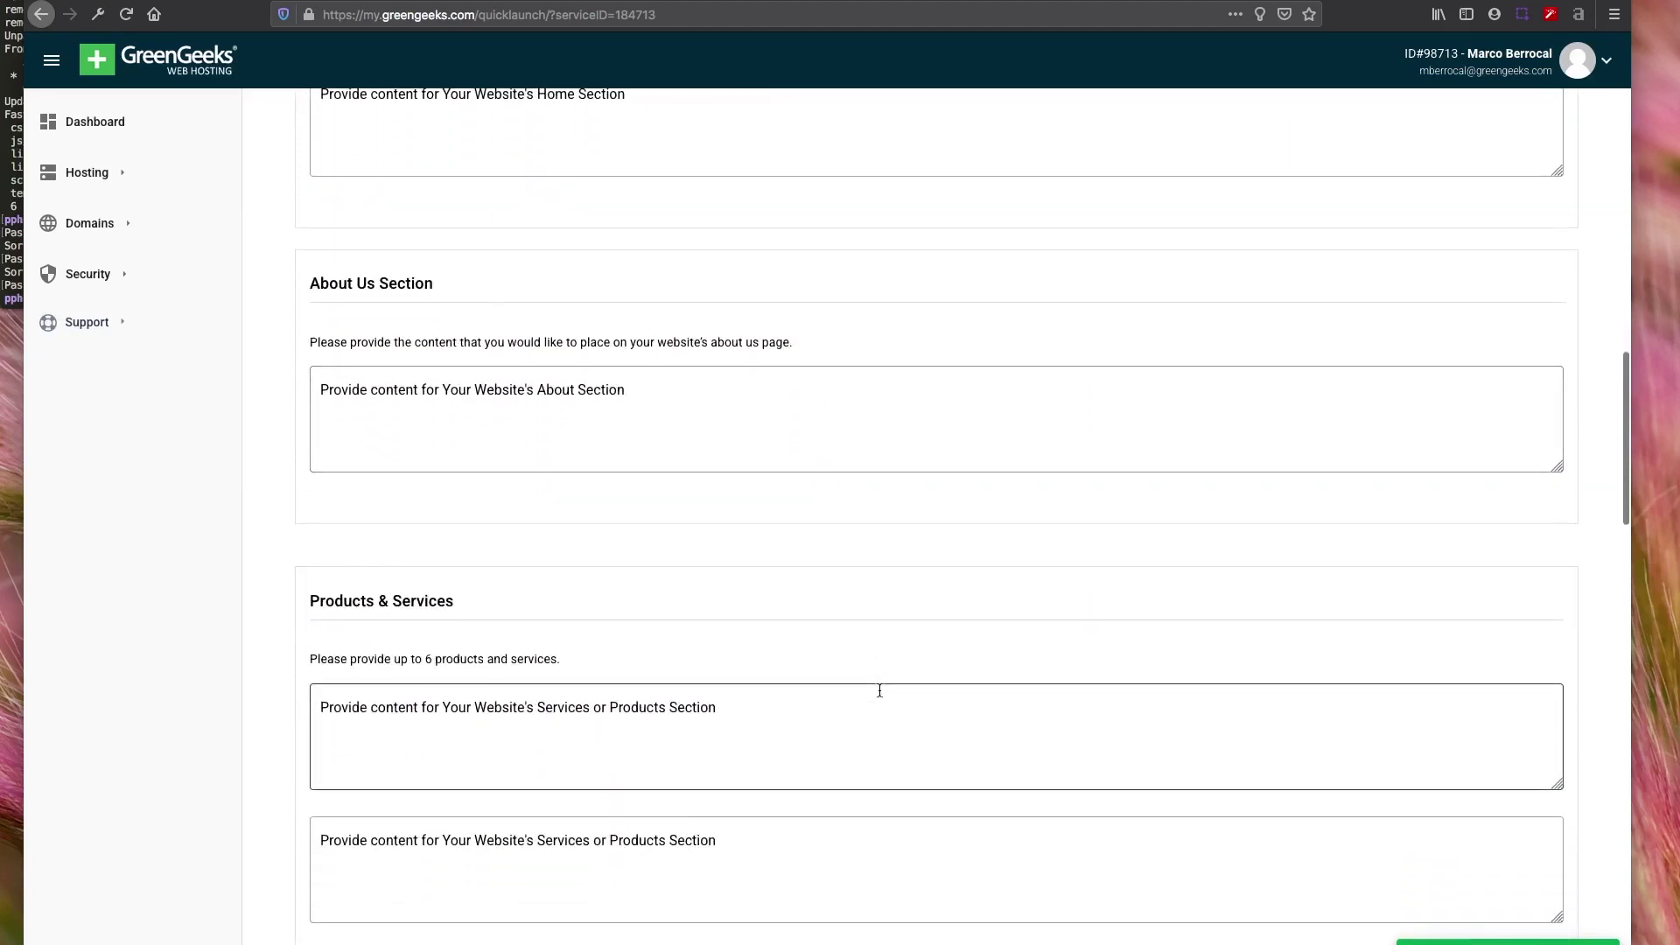
scroll(879, 690, down, 4)
scroll(879, 690, down, 2)
scroll(879, 690, down, 2)
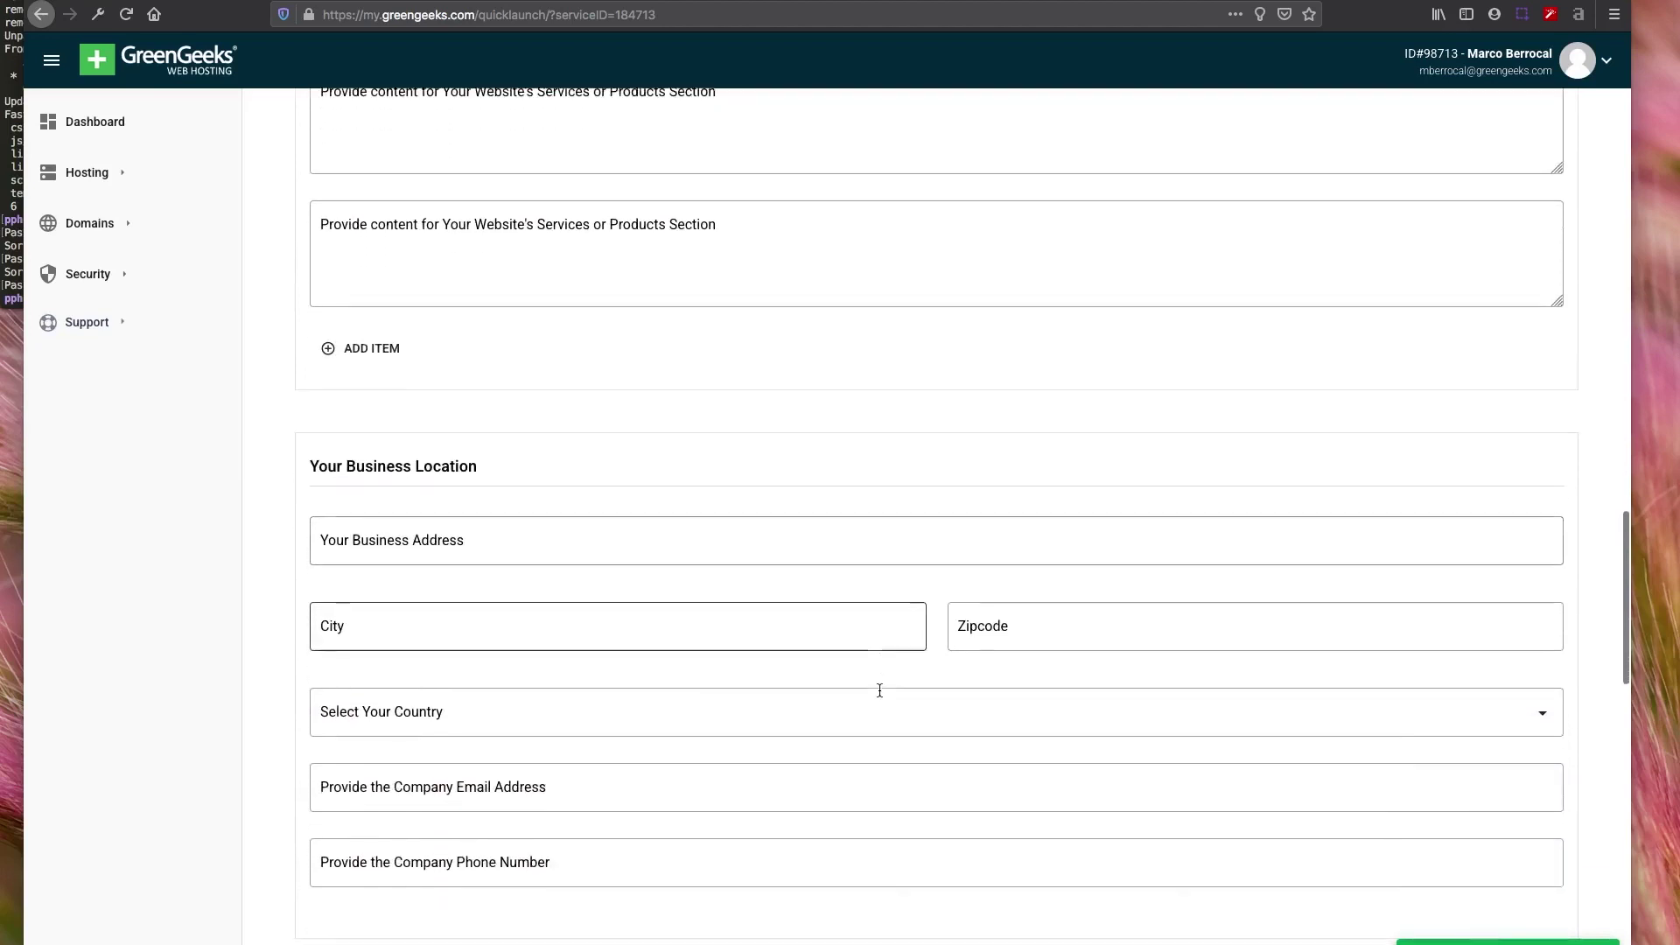
scroll(880, 690, down, 4)
scroll(879, 691, down, 2)
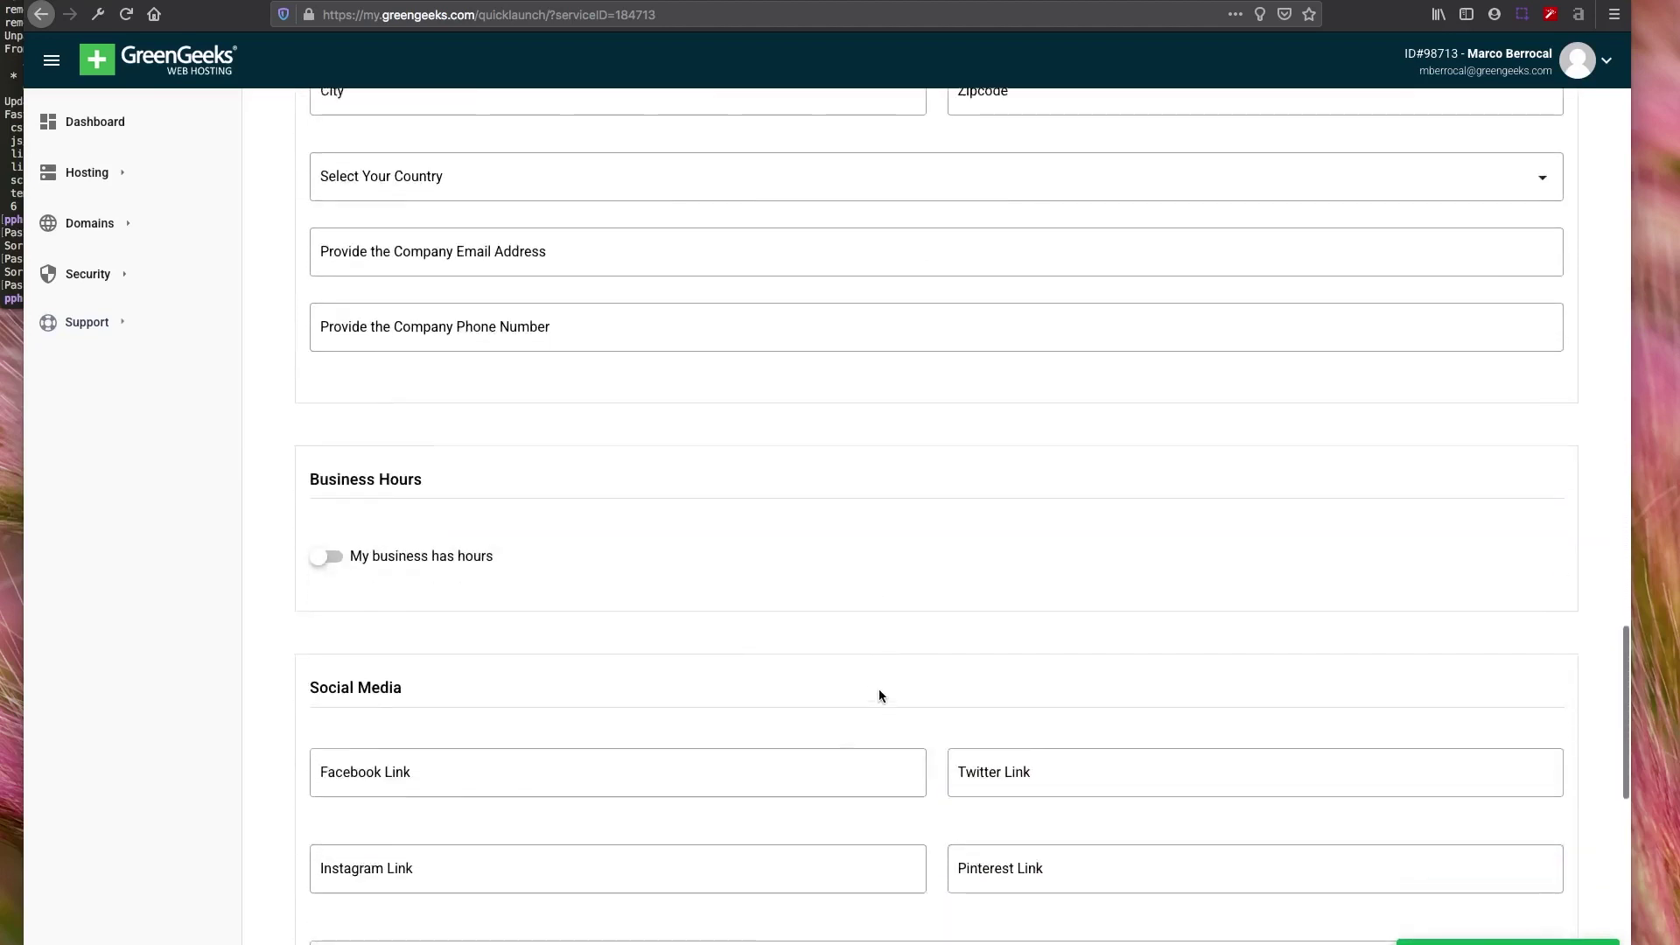
scroll(878, 696, down, 2)
scroll(878, 690, down, 3)
scroll(878, 690, down, 4)
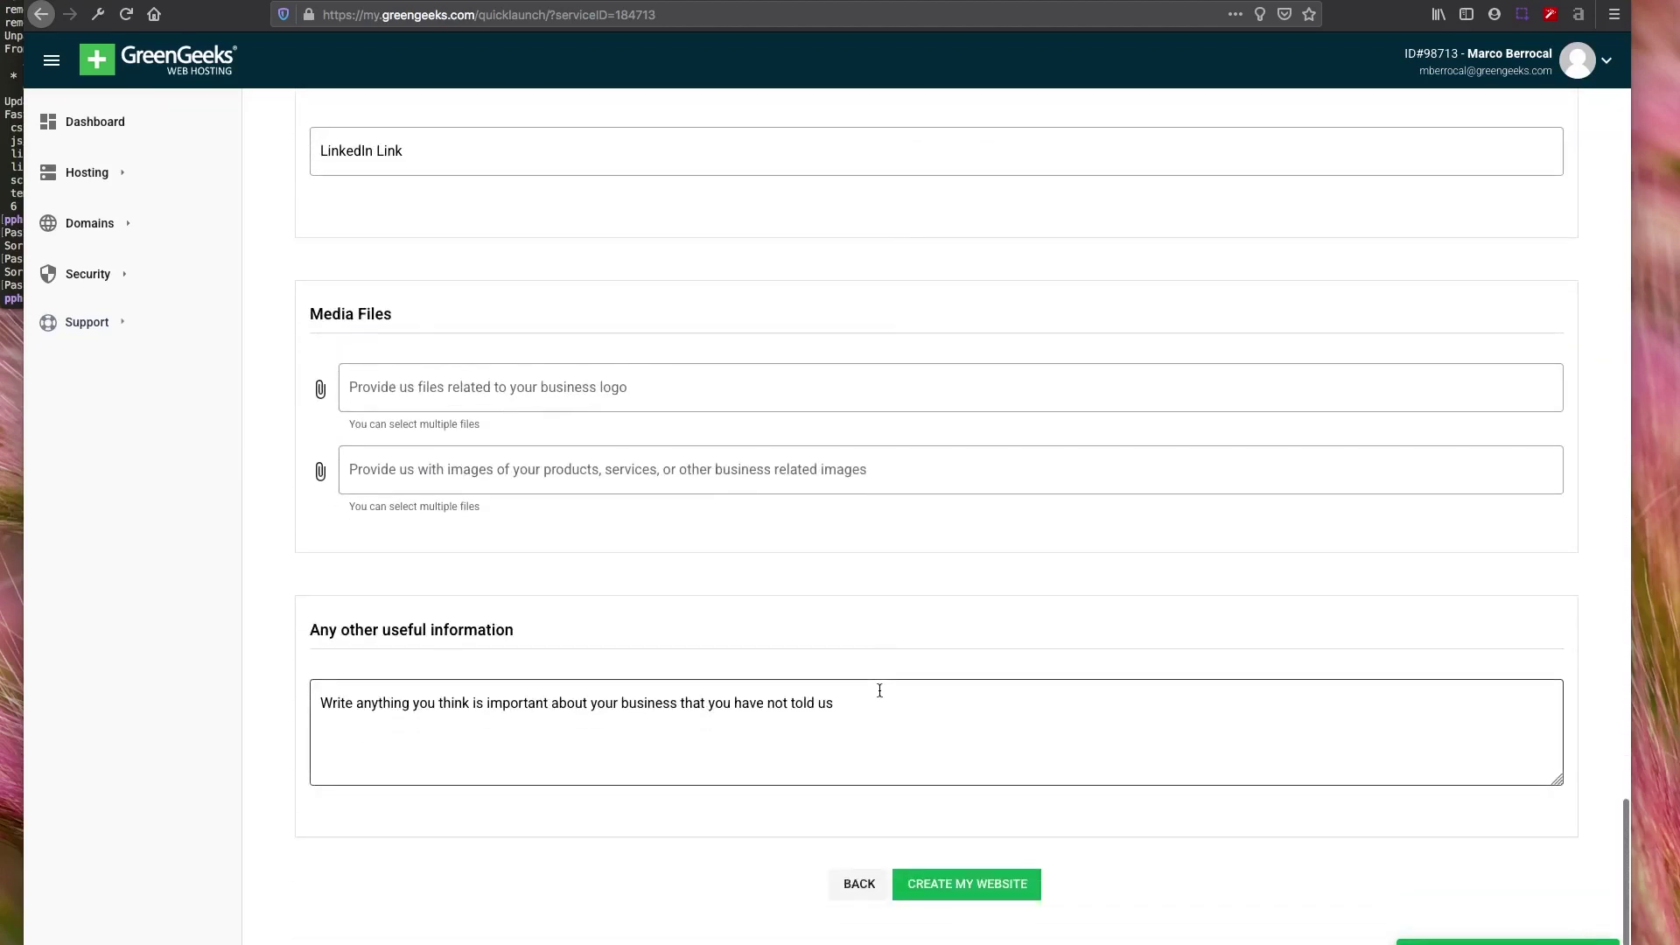
click(860, 884)
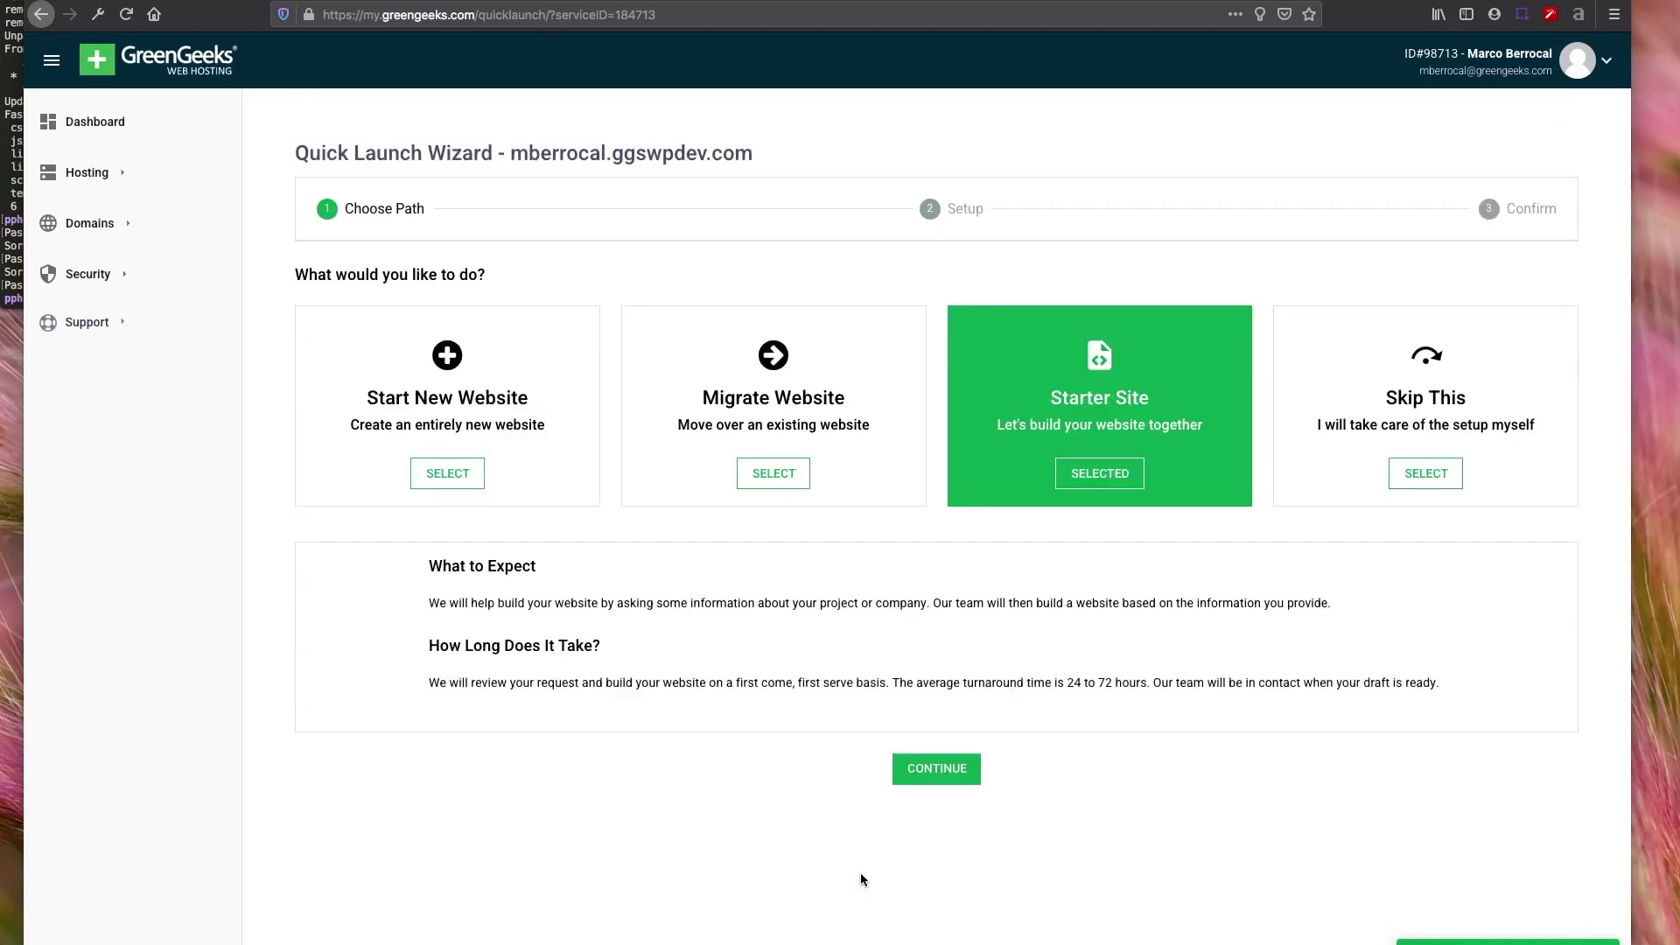
Step: Try Skip This, then choose Start New Website with WordPress as the app
click(1320, 477)
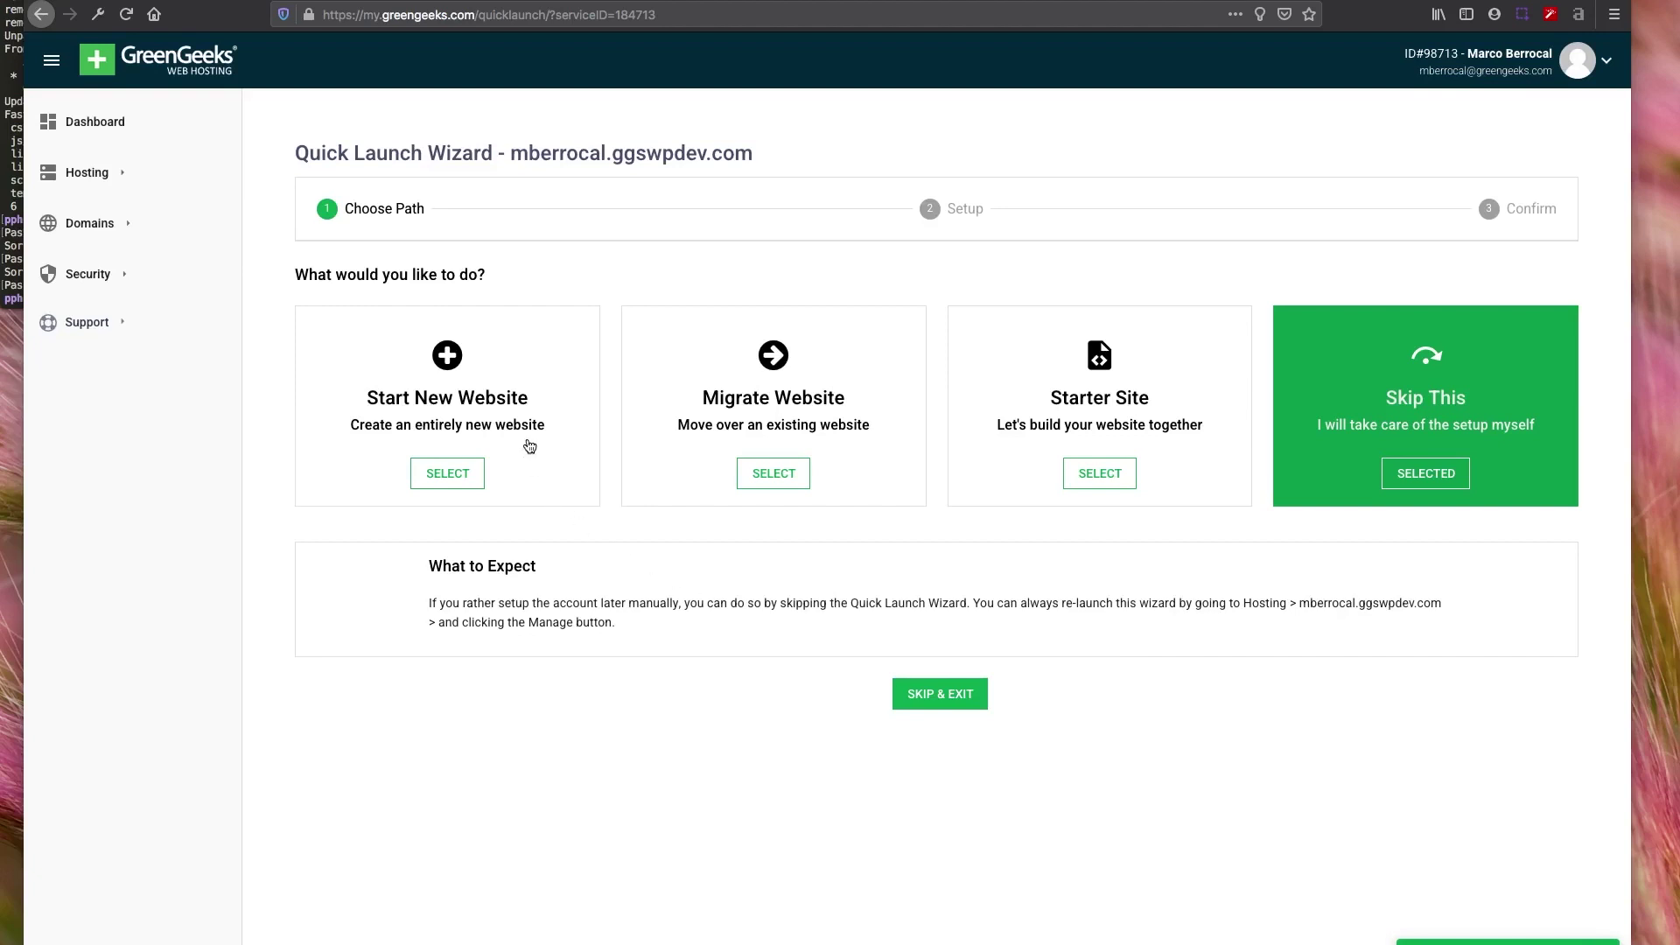
click(529, 486)
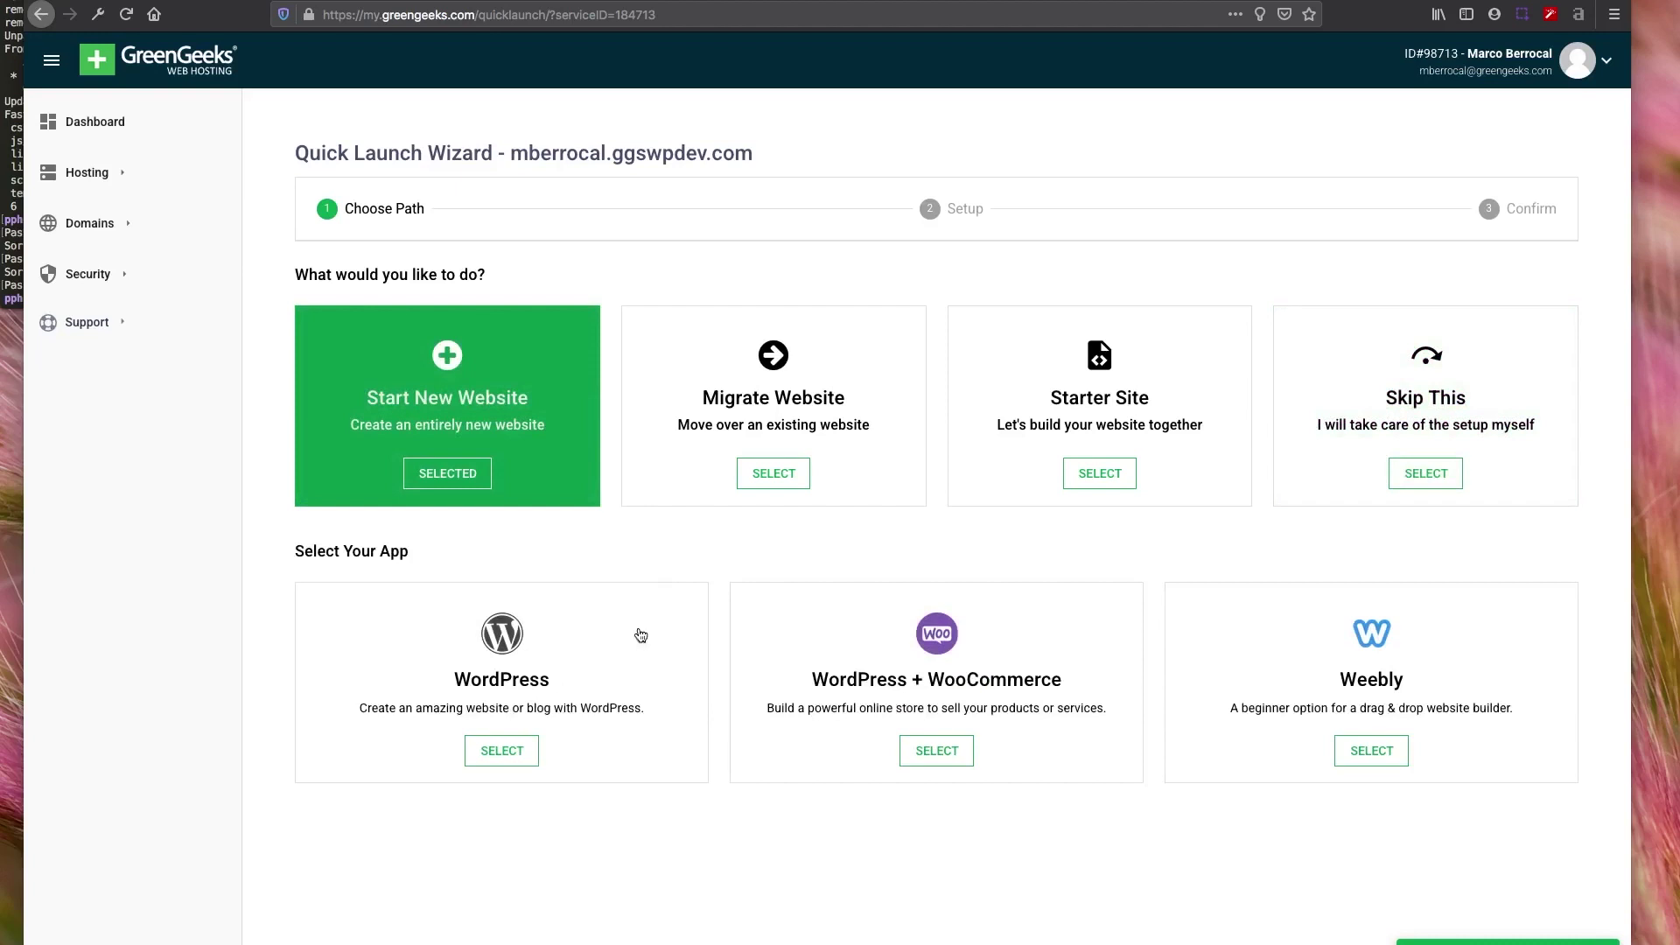
click(622, 649)
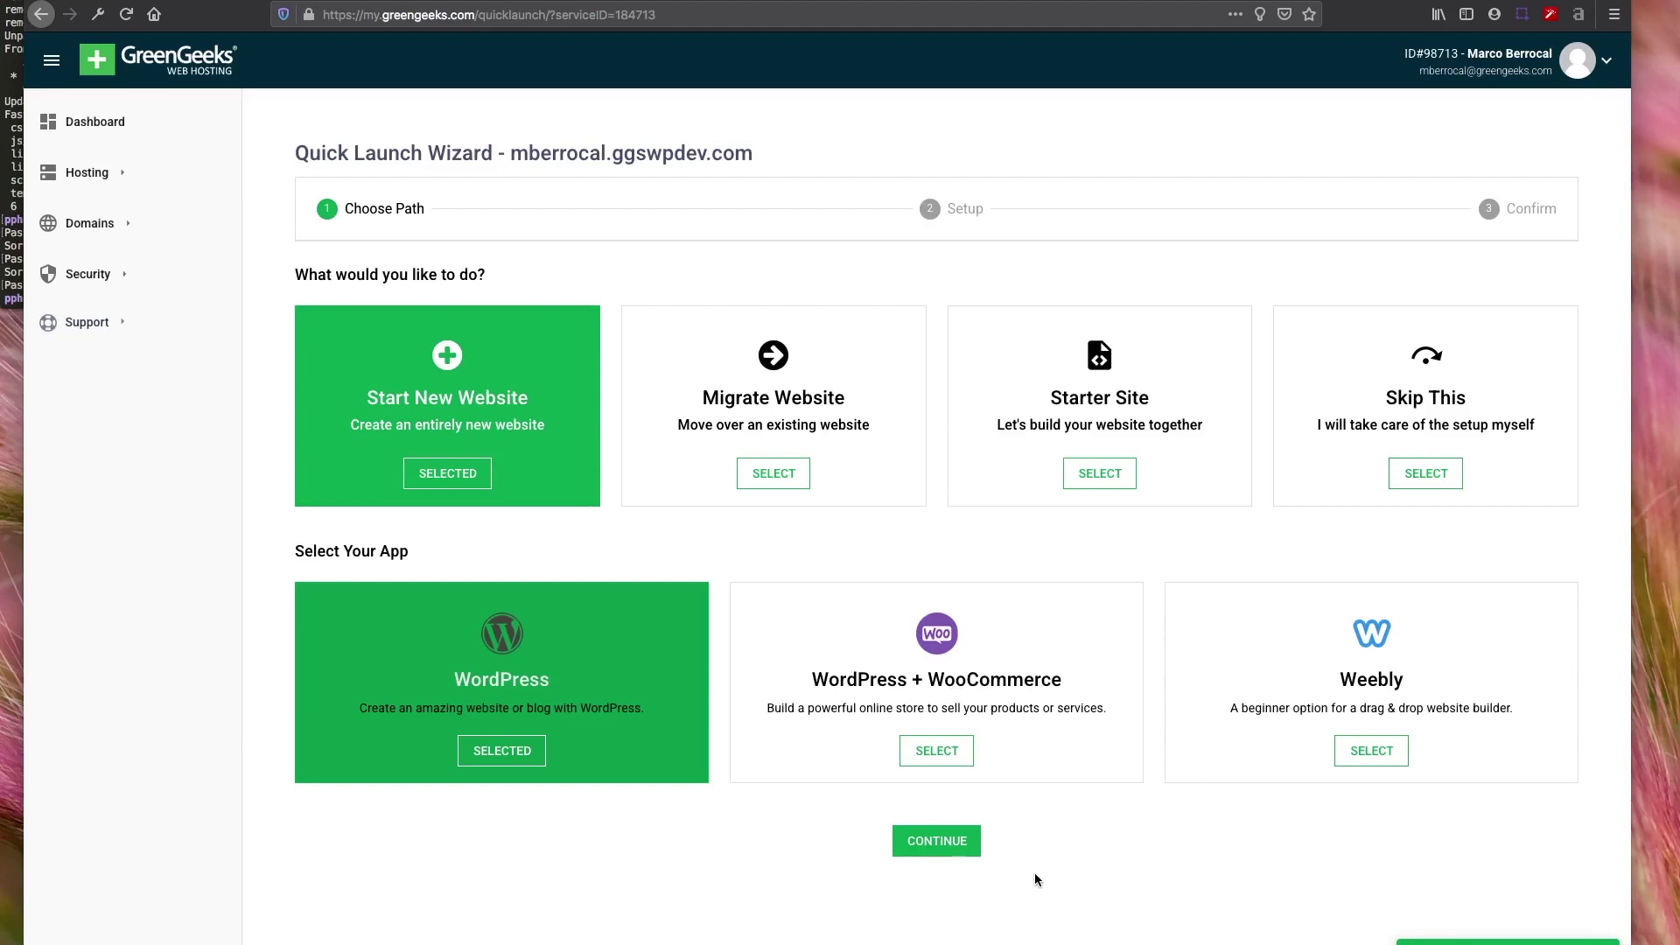
click(955, 845)
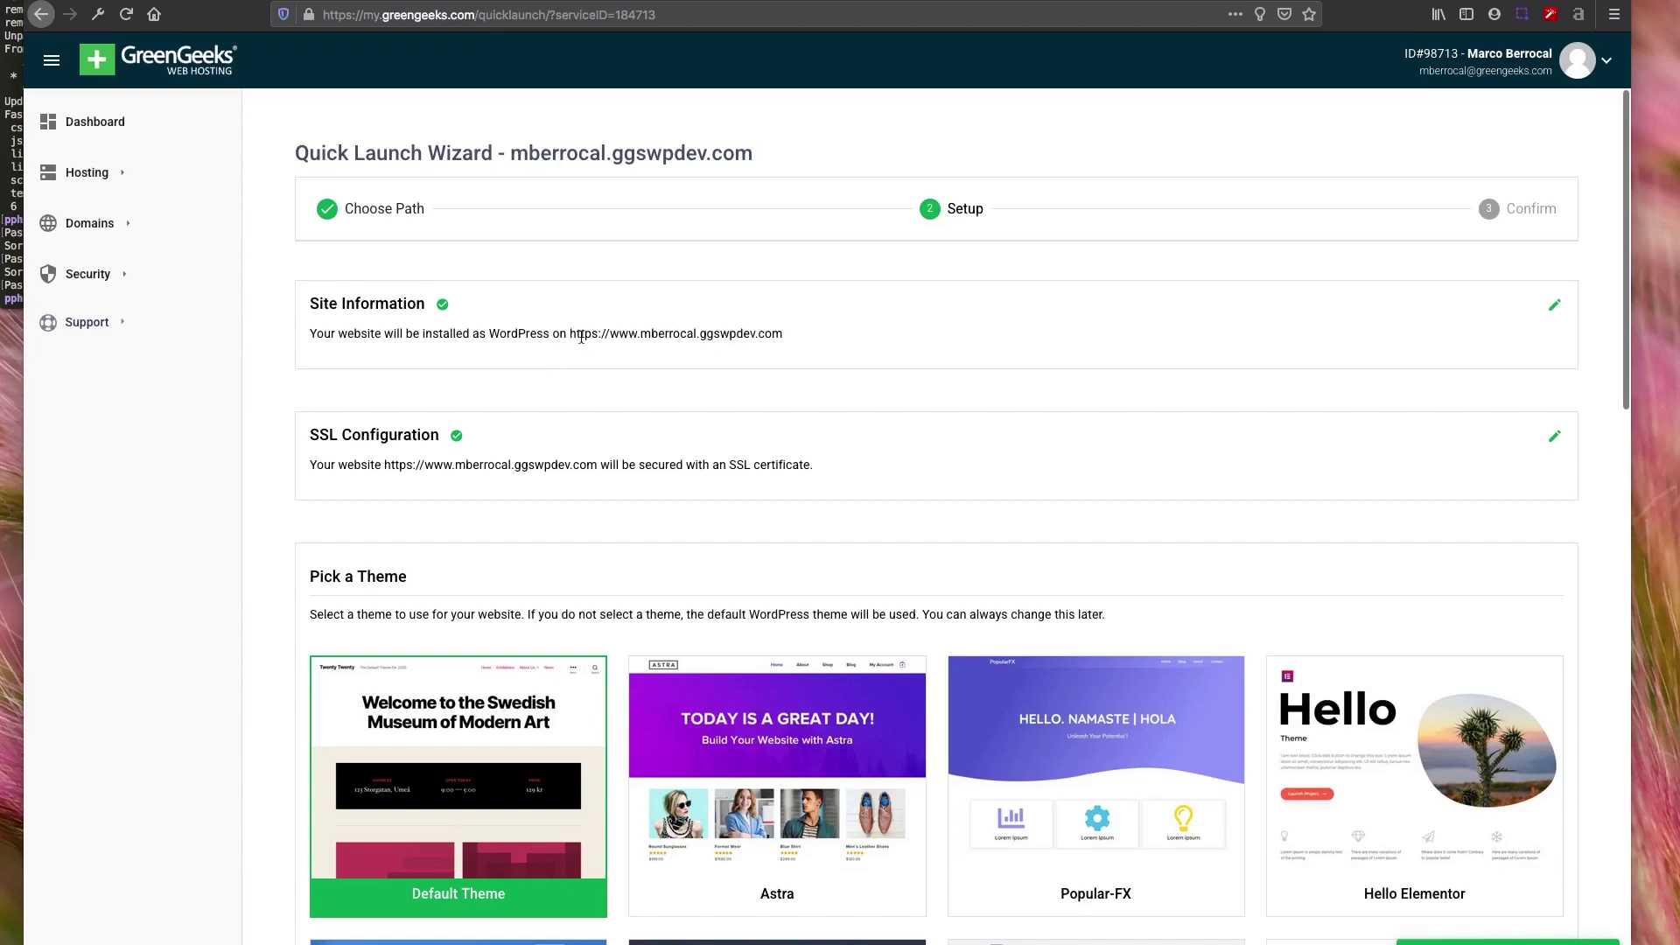
drag(579, 334, 742, 336)
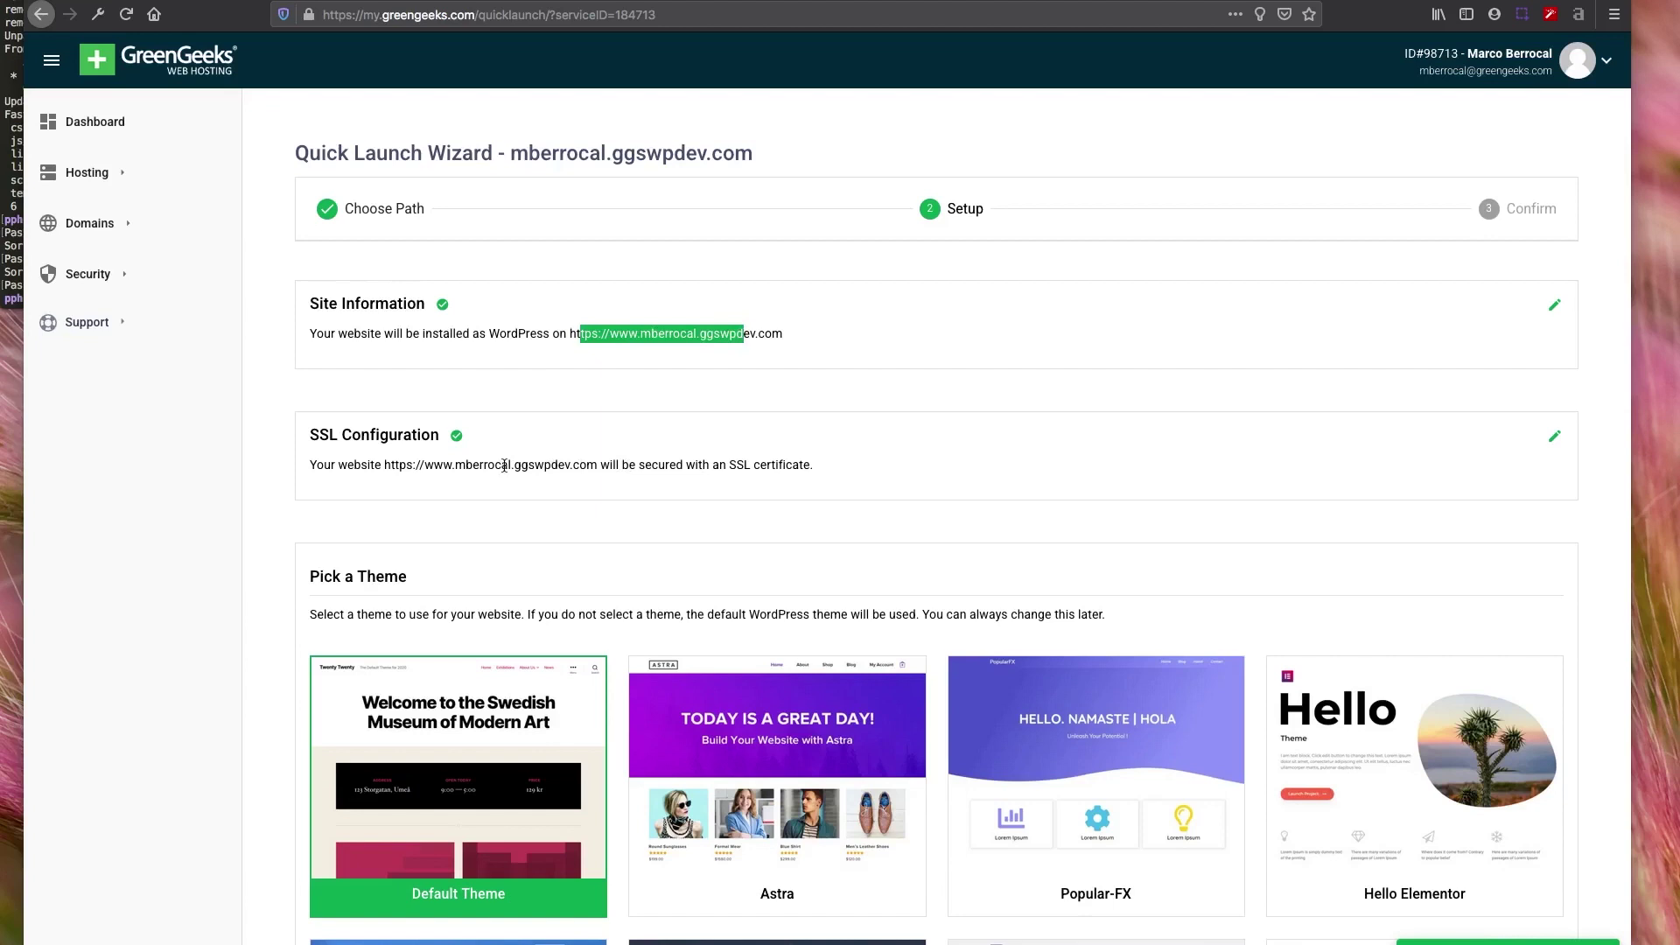
double_click(504, 466)
scroll(613, 498, down, 2)
scroll(612, 499, down, 2)
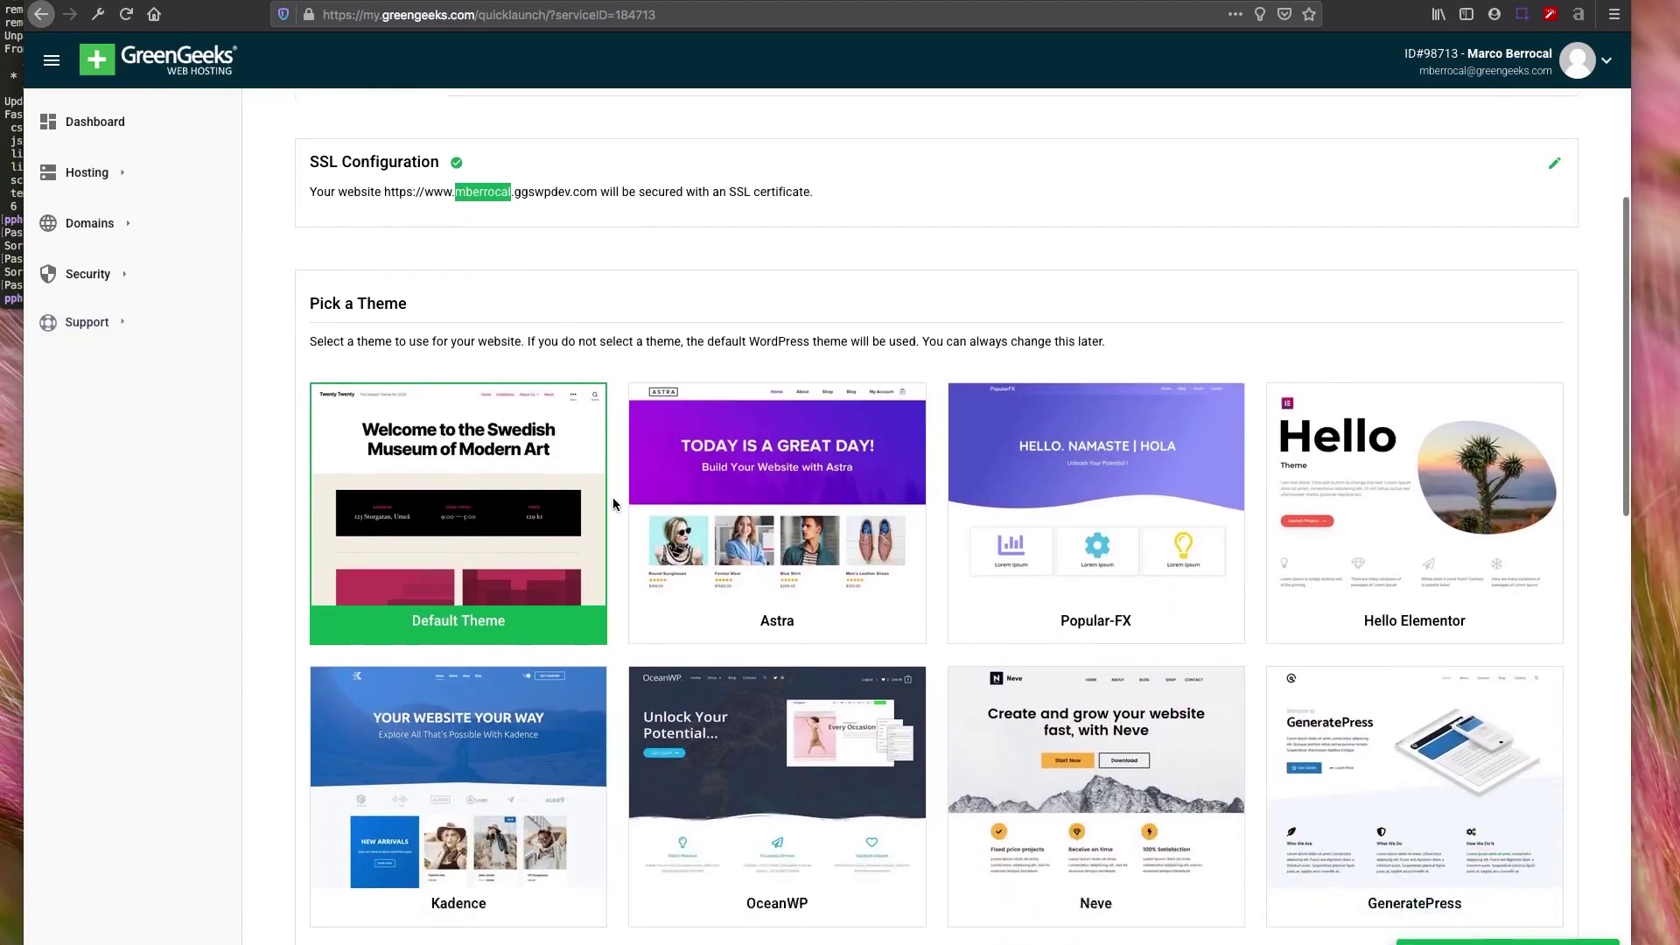
scroll(612, 499, down, 1)
scroll(612, 503, down, 1)
scroll(612, 503, down, 1)
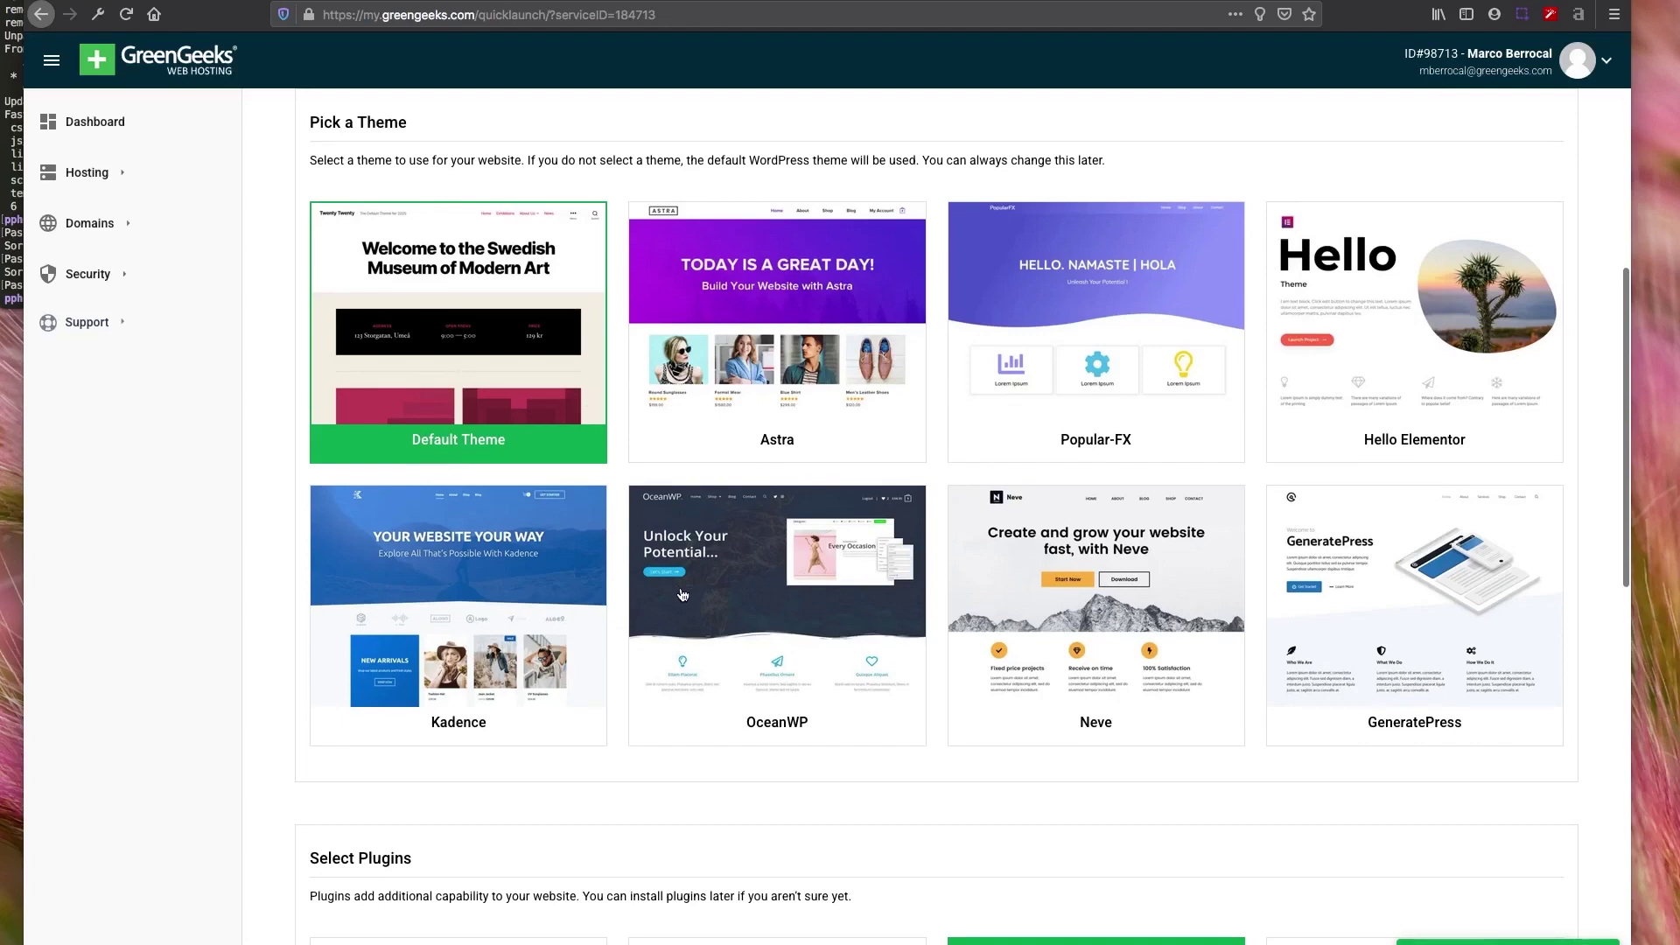
scroll(683, 595, down, 3)
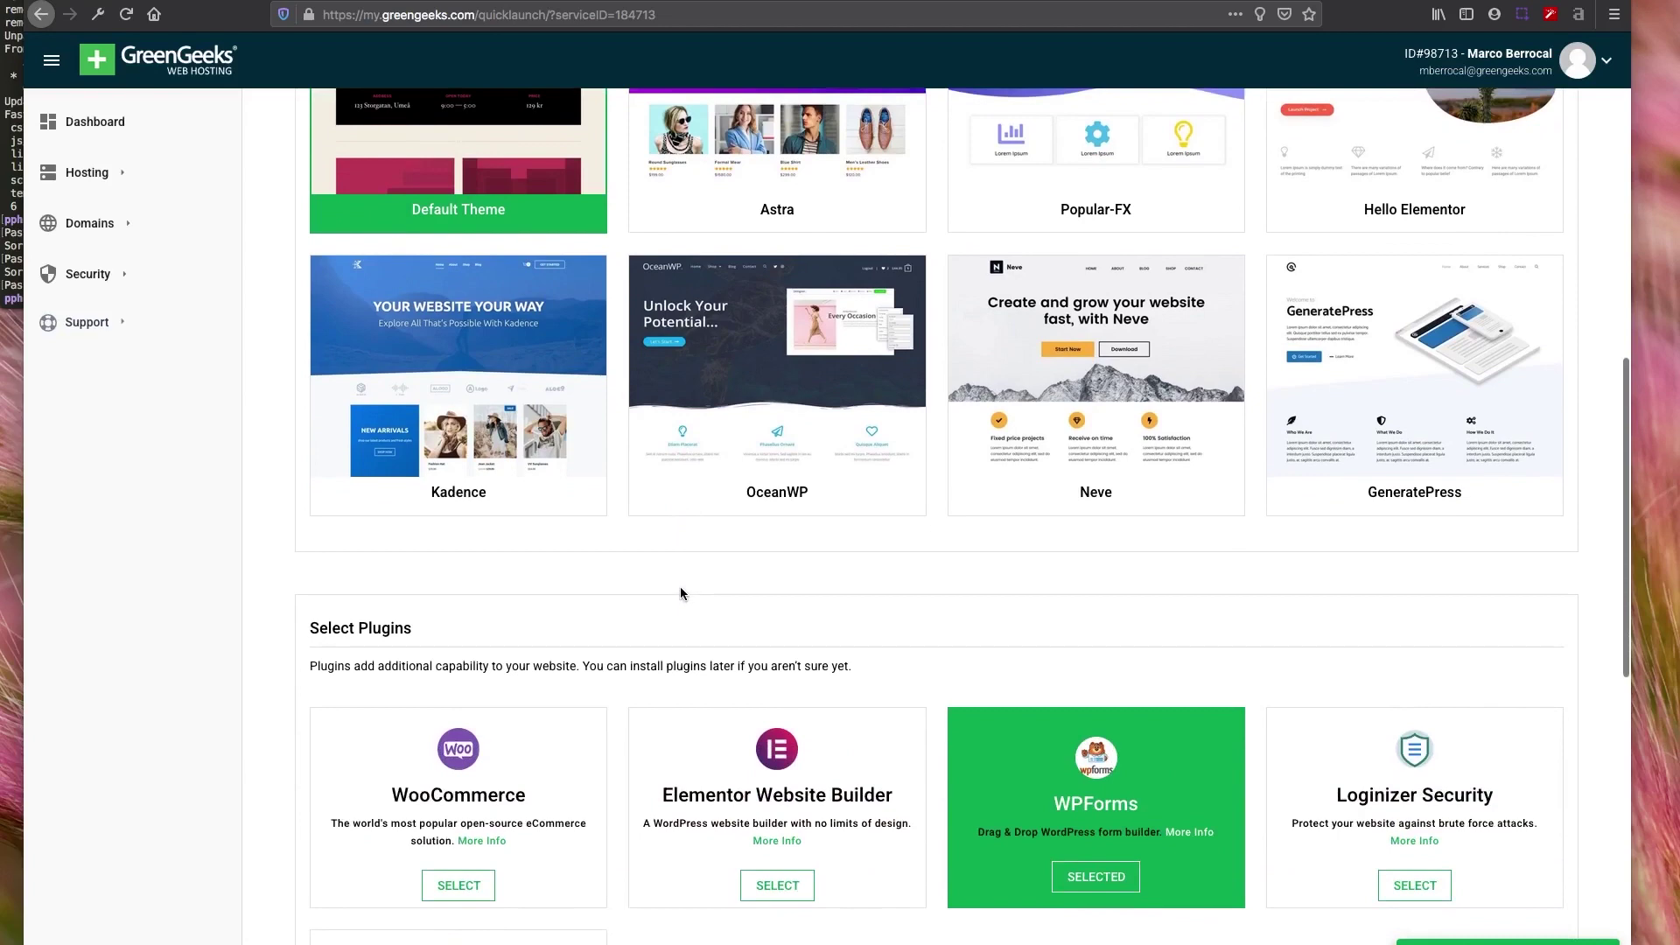
scroll(682, 593, down, 1)
scroll(681, 593, down, 1)
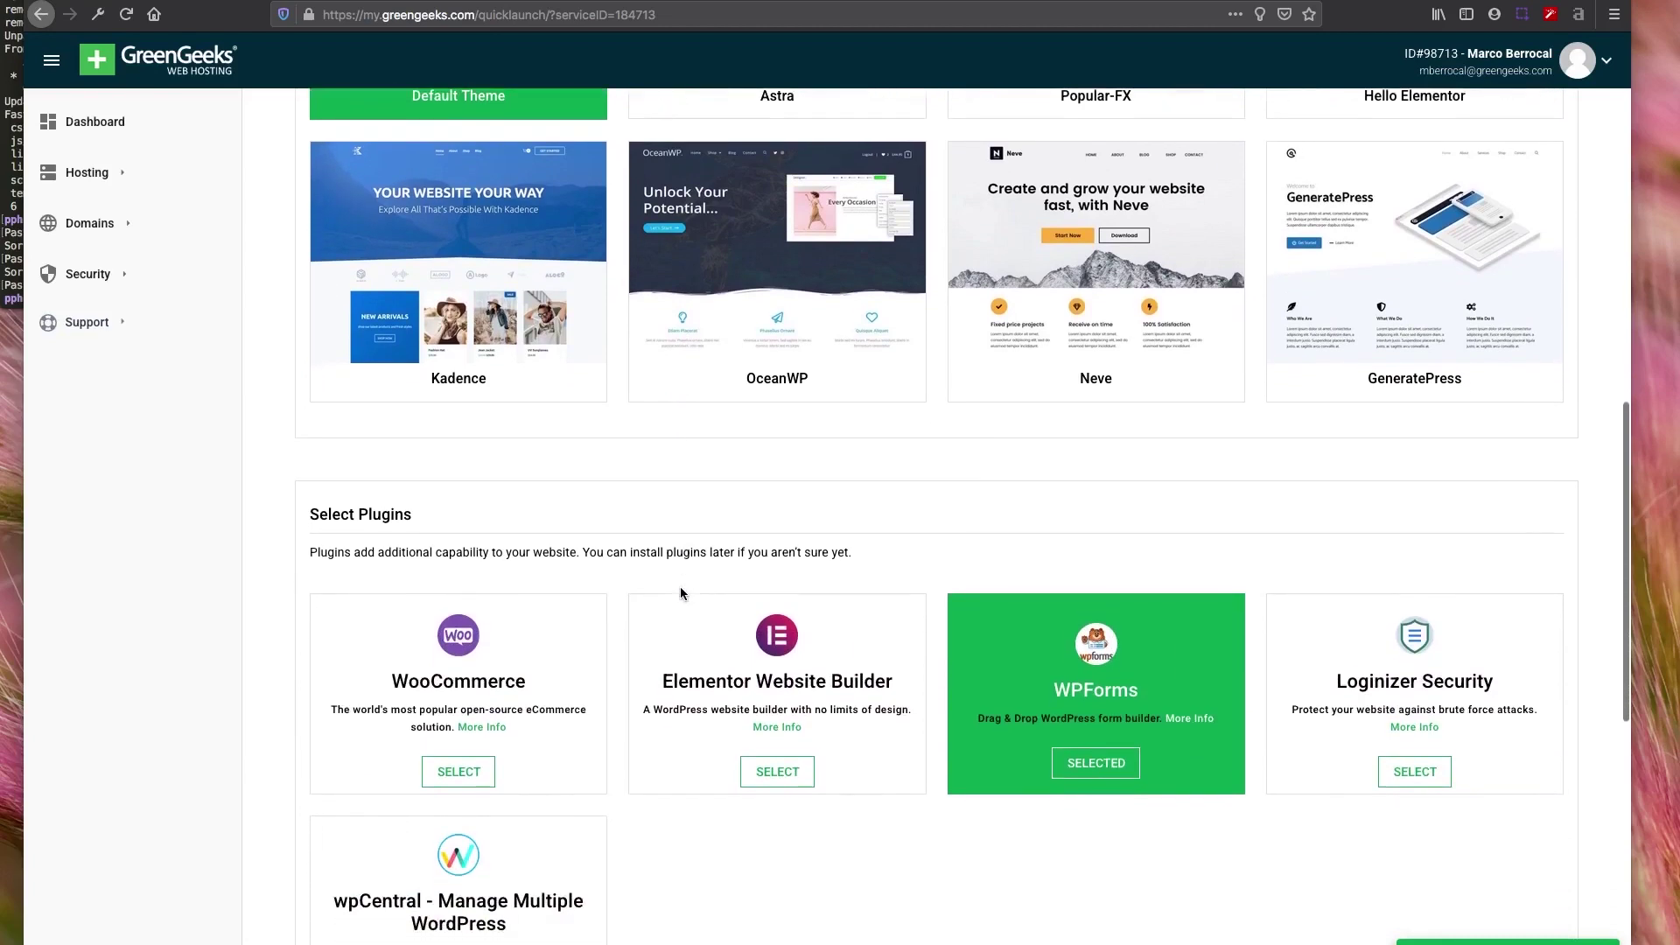
scroll(681, 593, down, 3)
scroll(692, 603, down, 1)
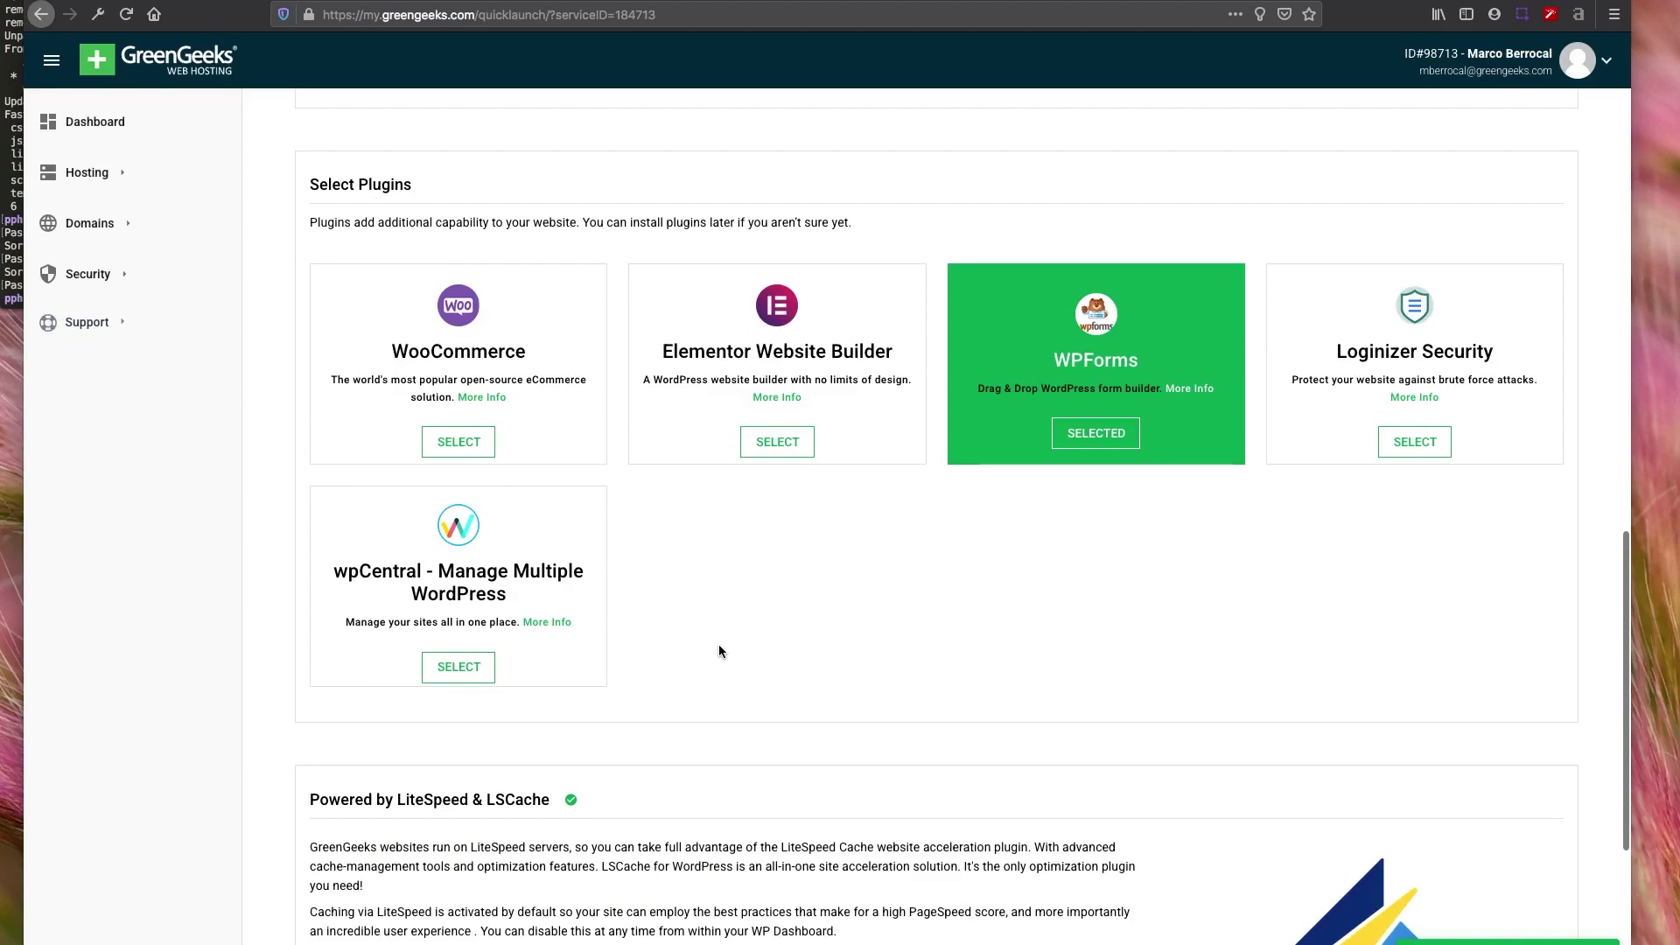
Step: Select the WooCommerce, Elementor and Loginizer plugins and check the wpCentral More Info
click(525, 446)
click(700, 411)
click(1268, 391)
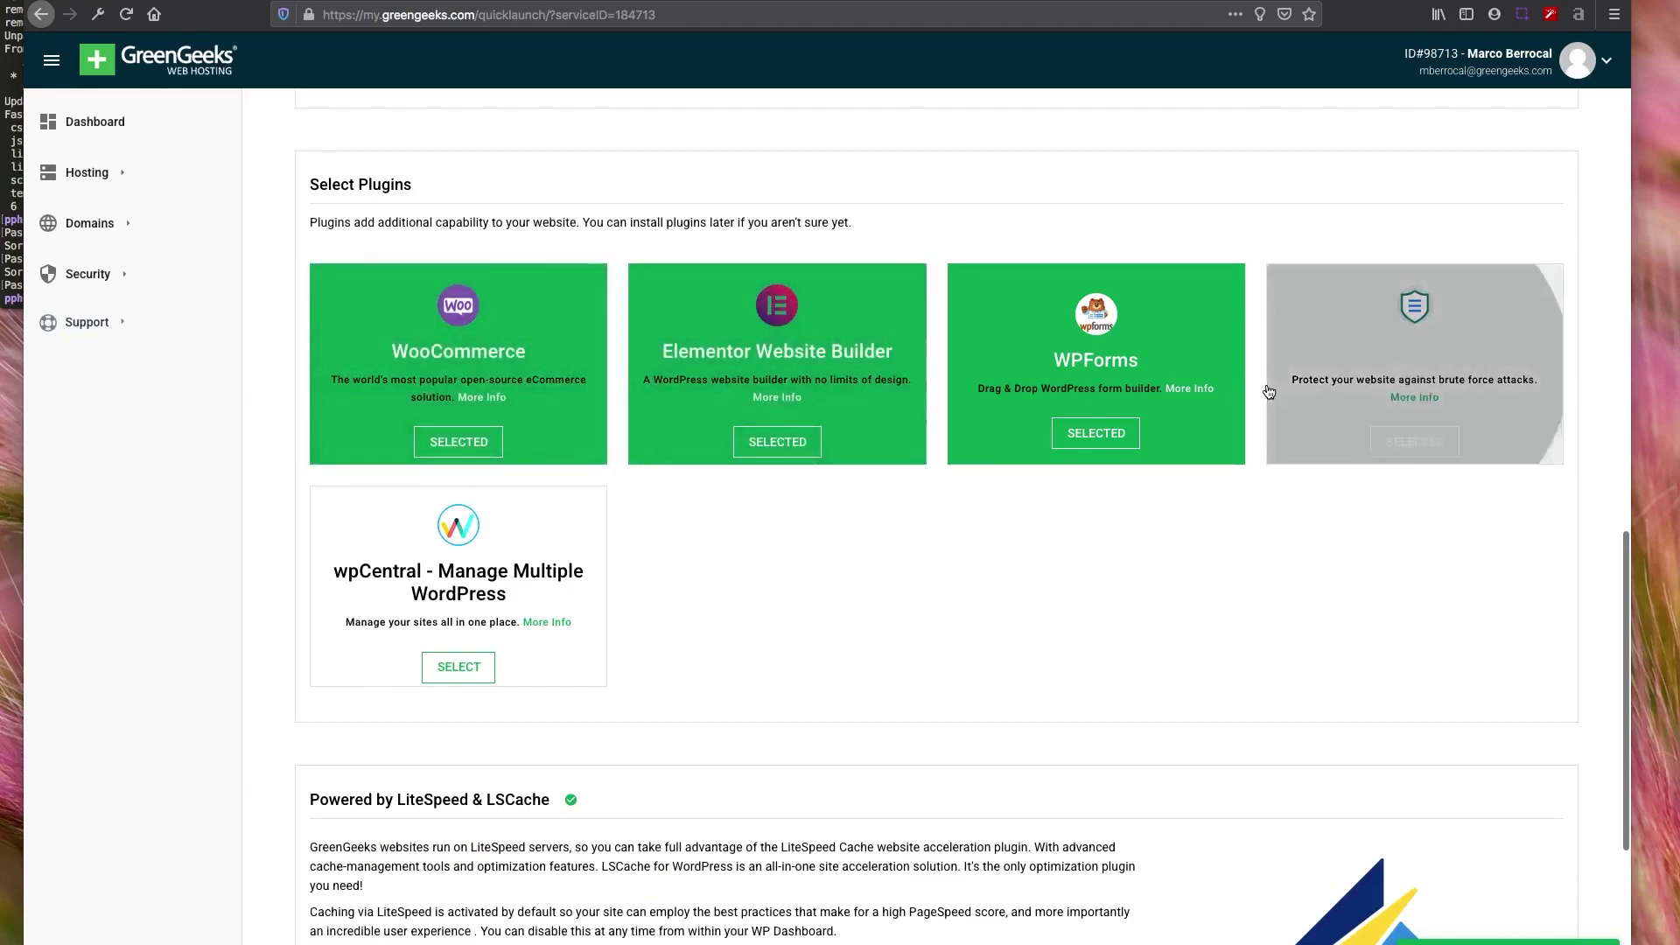
click(548, 623)
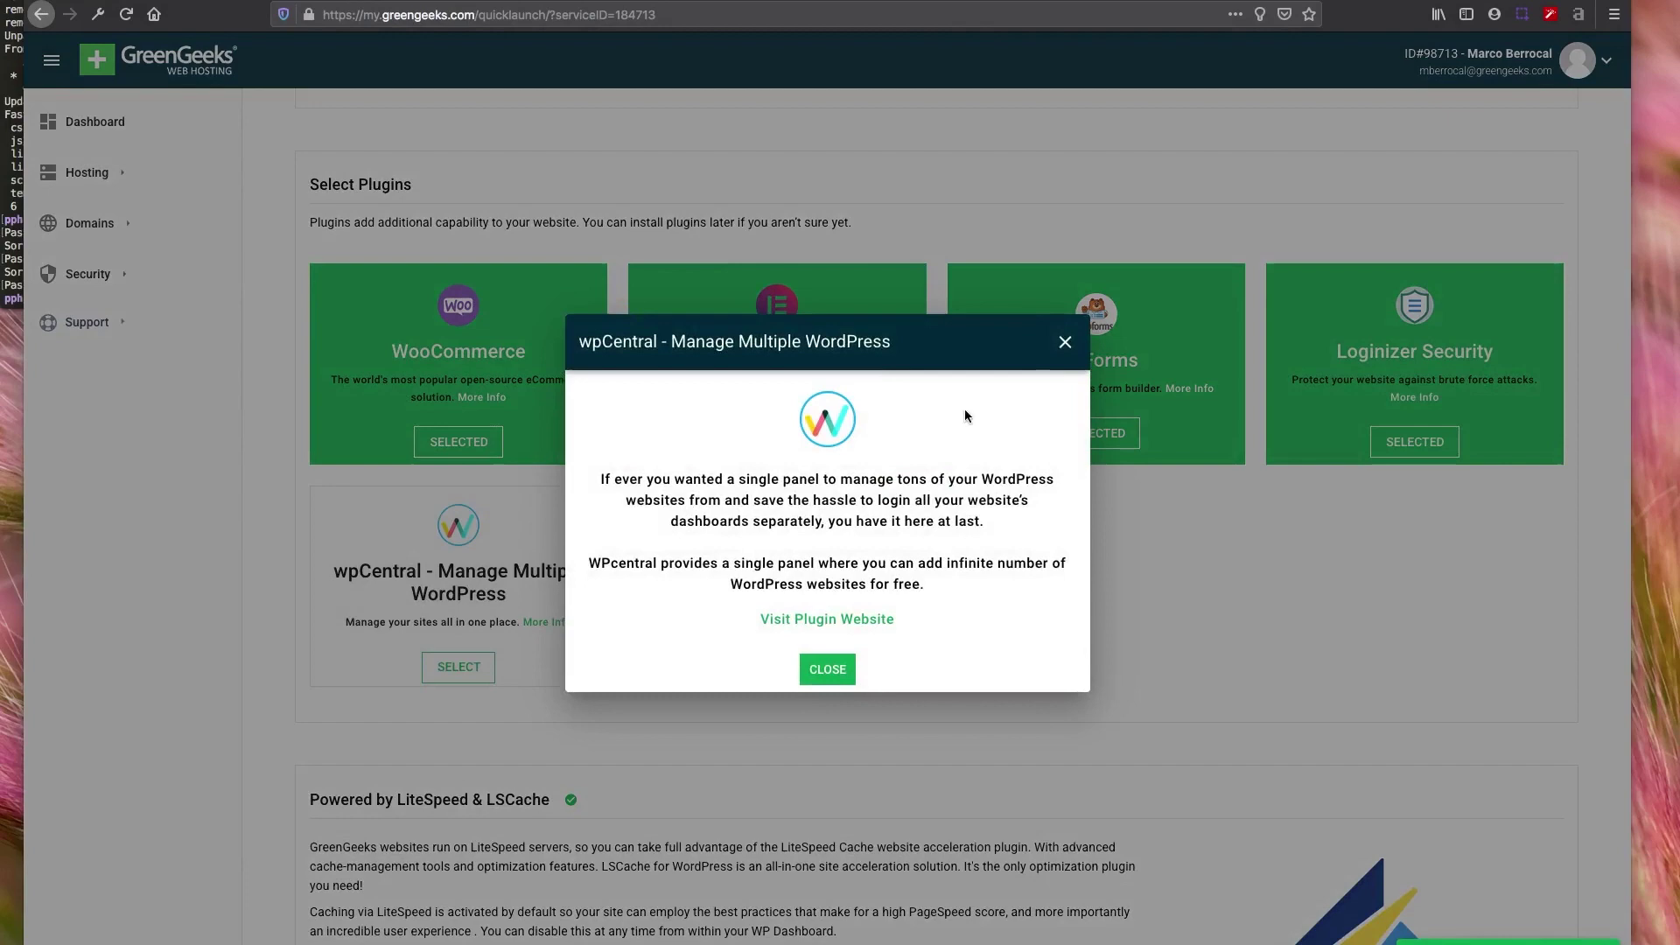
click(1065, 341)
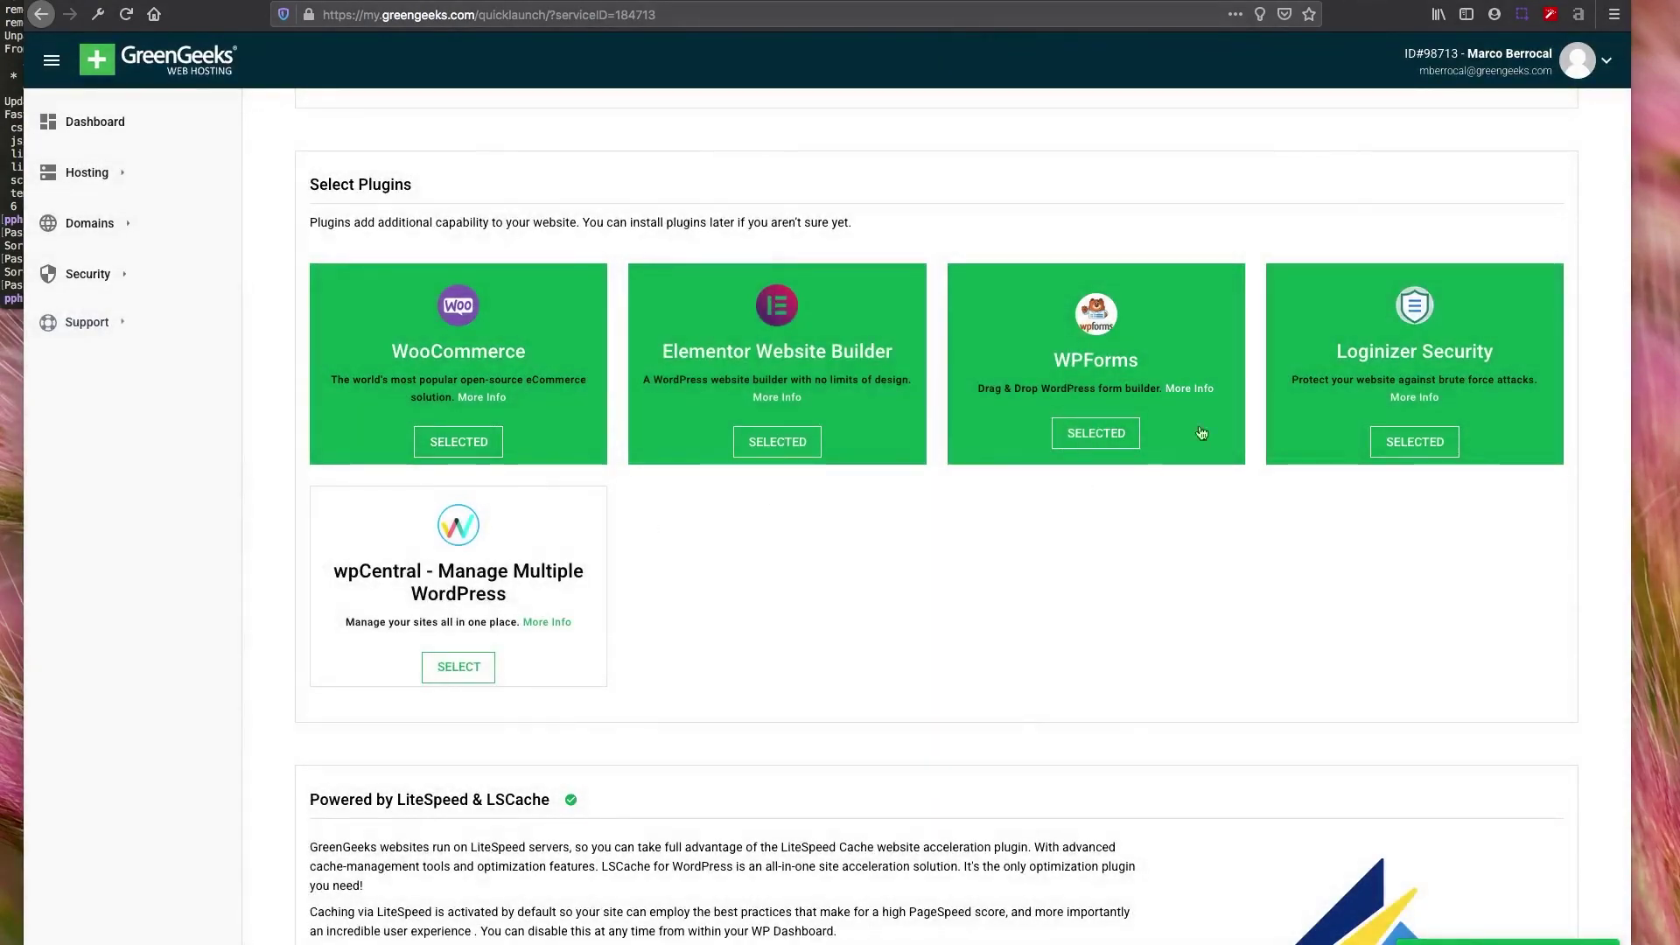
Step: Deselect Loginizer, WPForms, Elementor and WooCommerce, leaving no extra plugins chosen
click(1305, 341)
click(1093, 359)
click(827, 367)
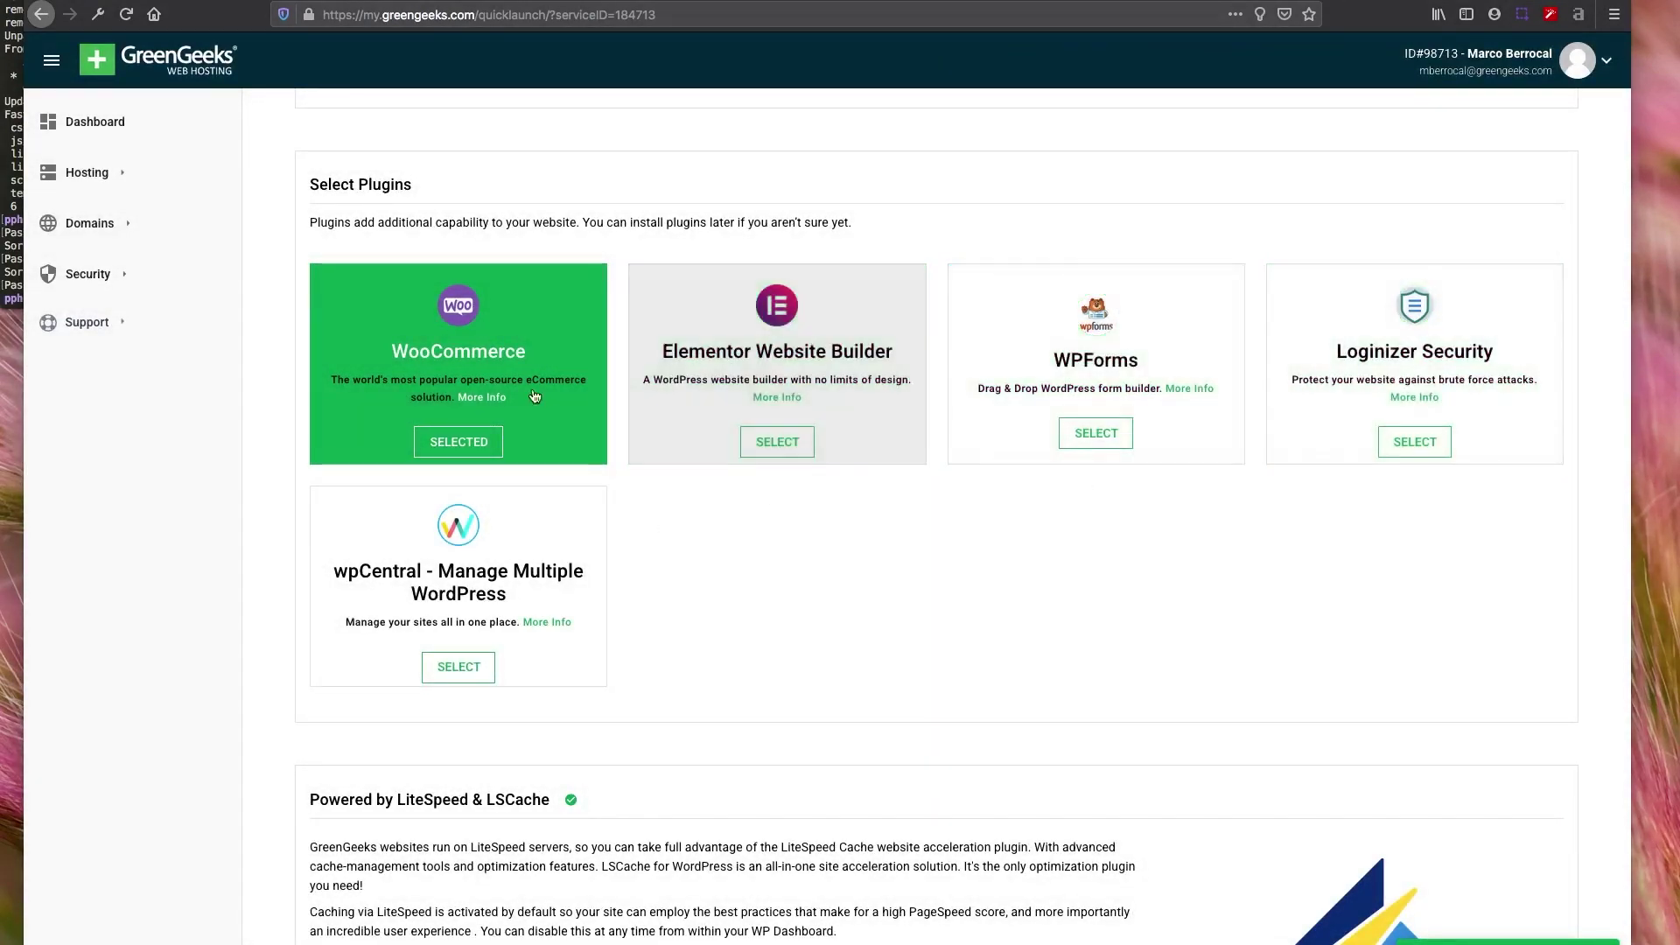
click(535, 396)
scroll(796, 548, down, 4)
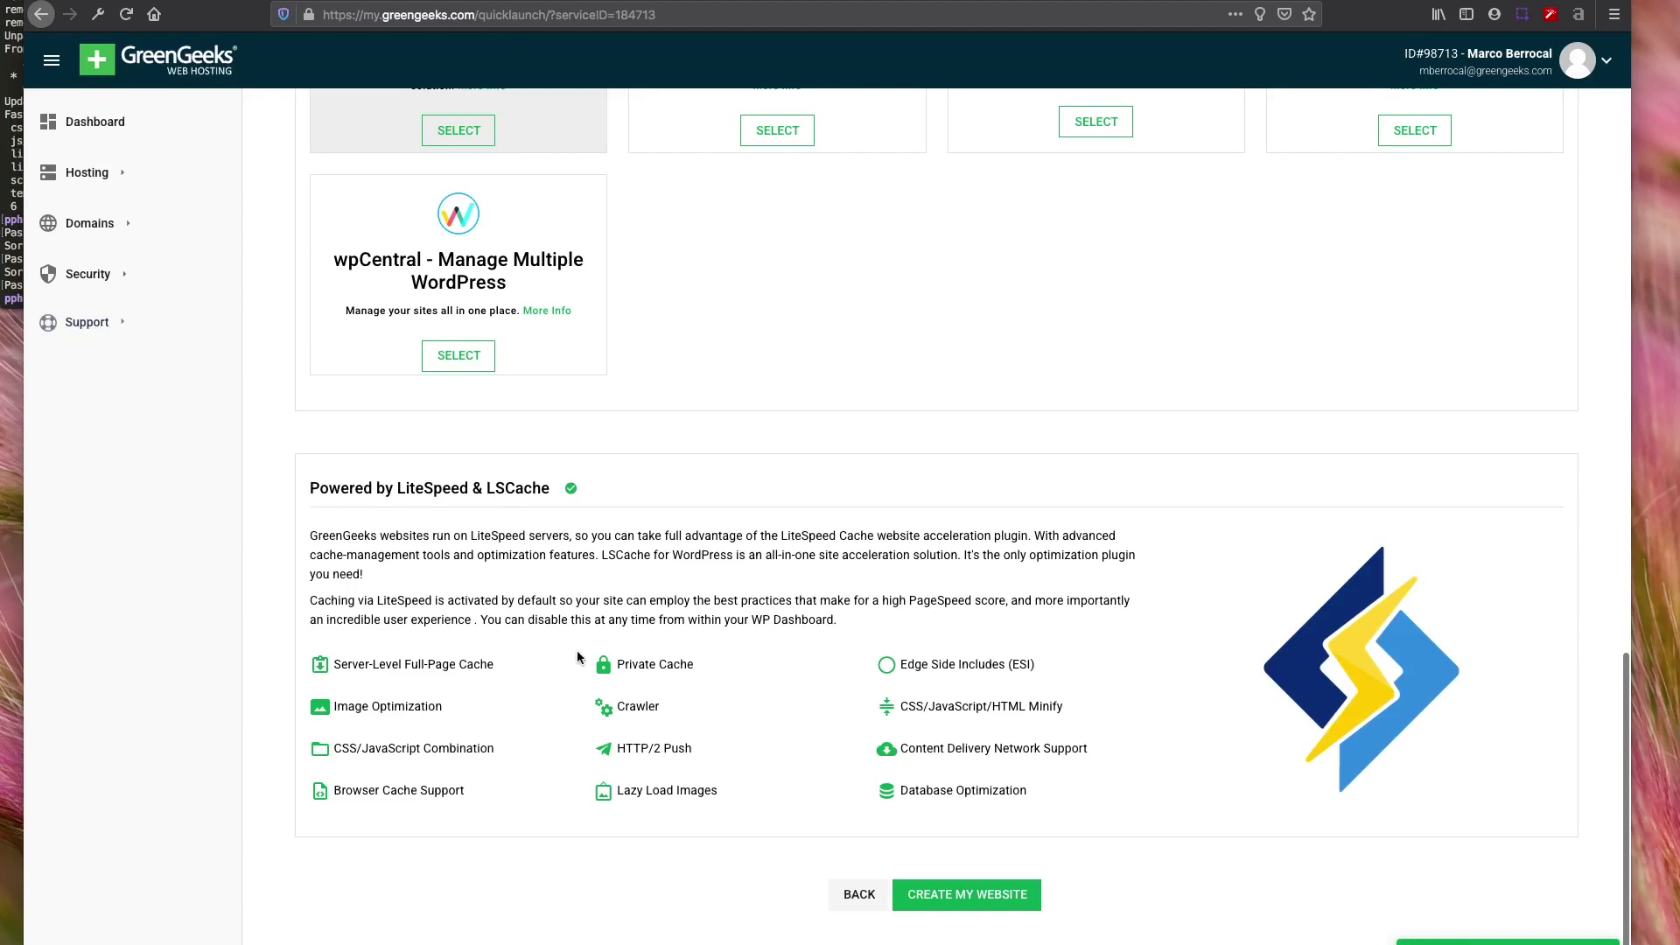
Step: Create the website, accept overwriting existing domain content, deploy, and open the WordPress dashboard
click(927, 906)
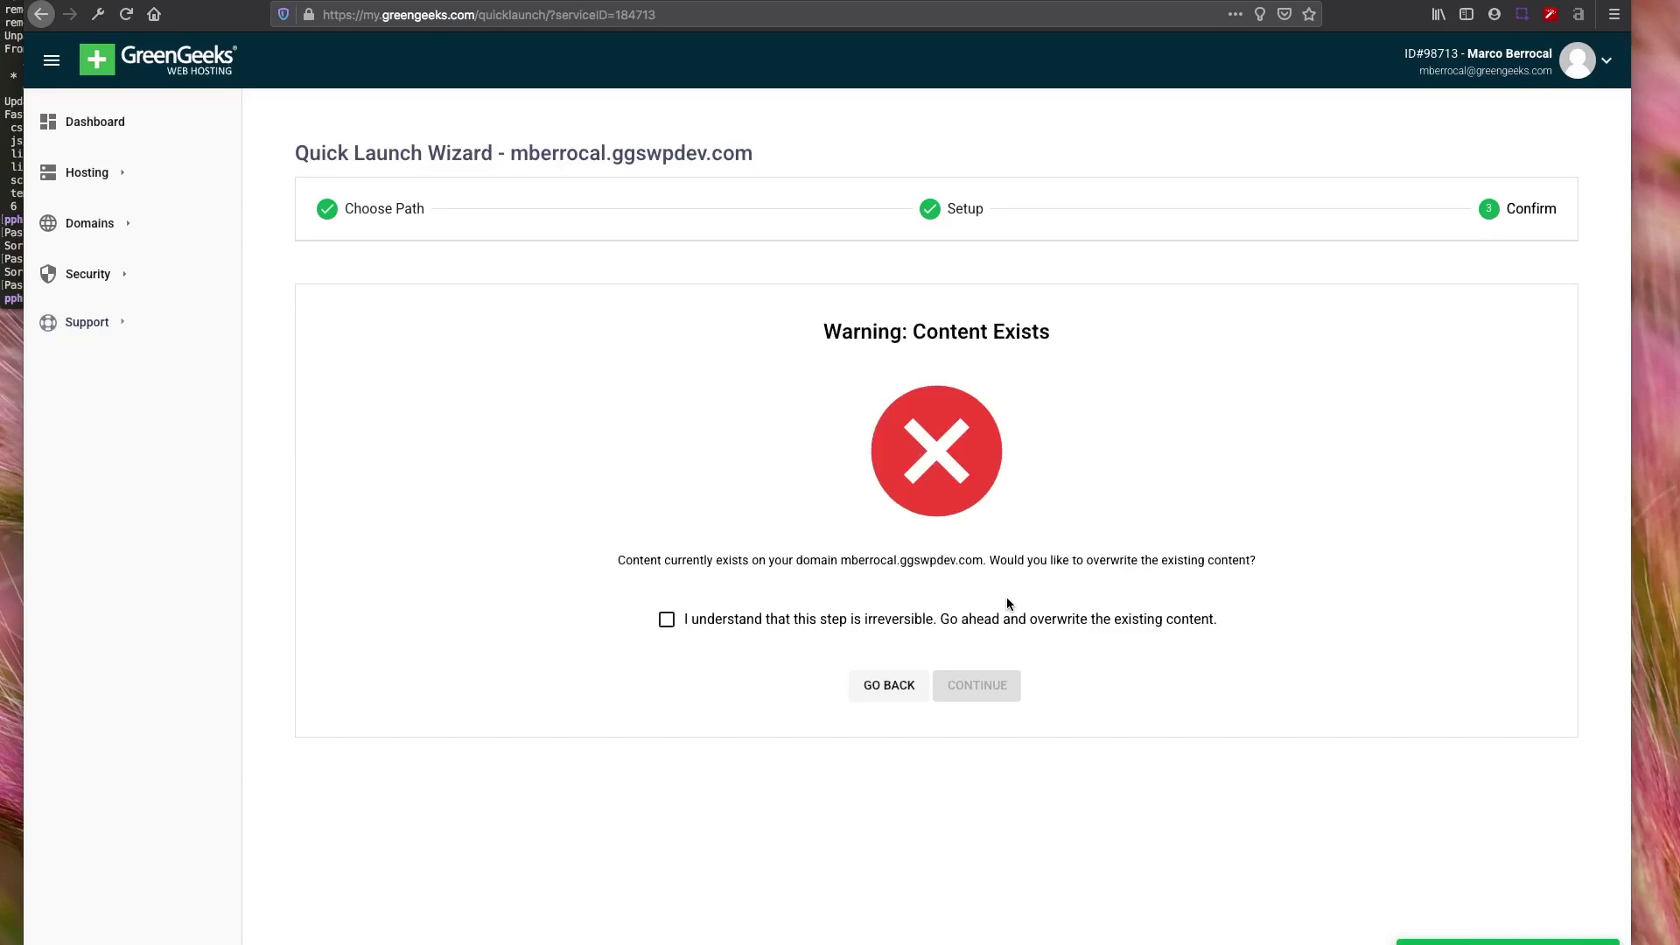
triple_click(869, 560)
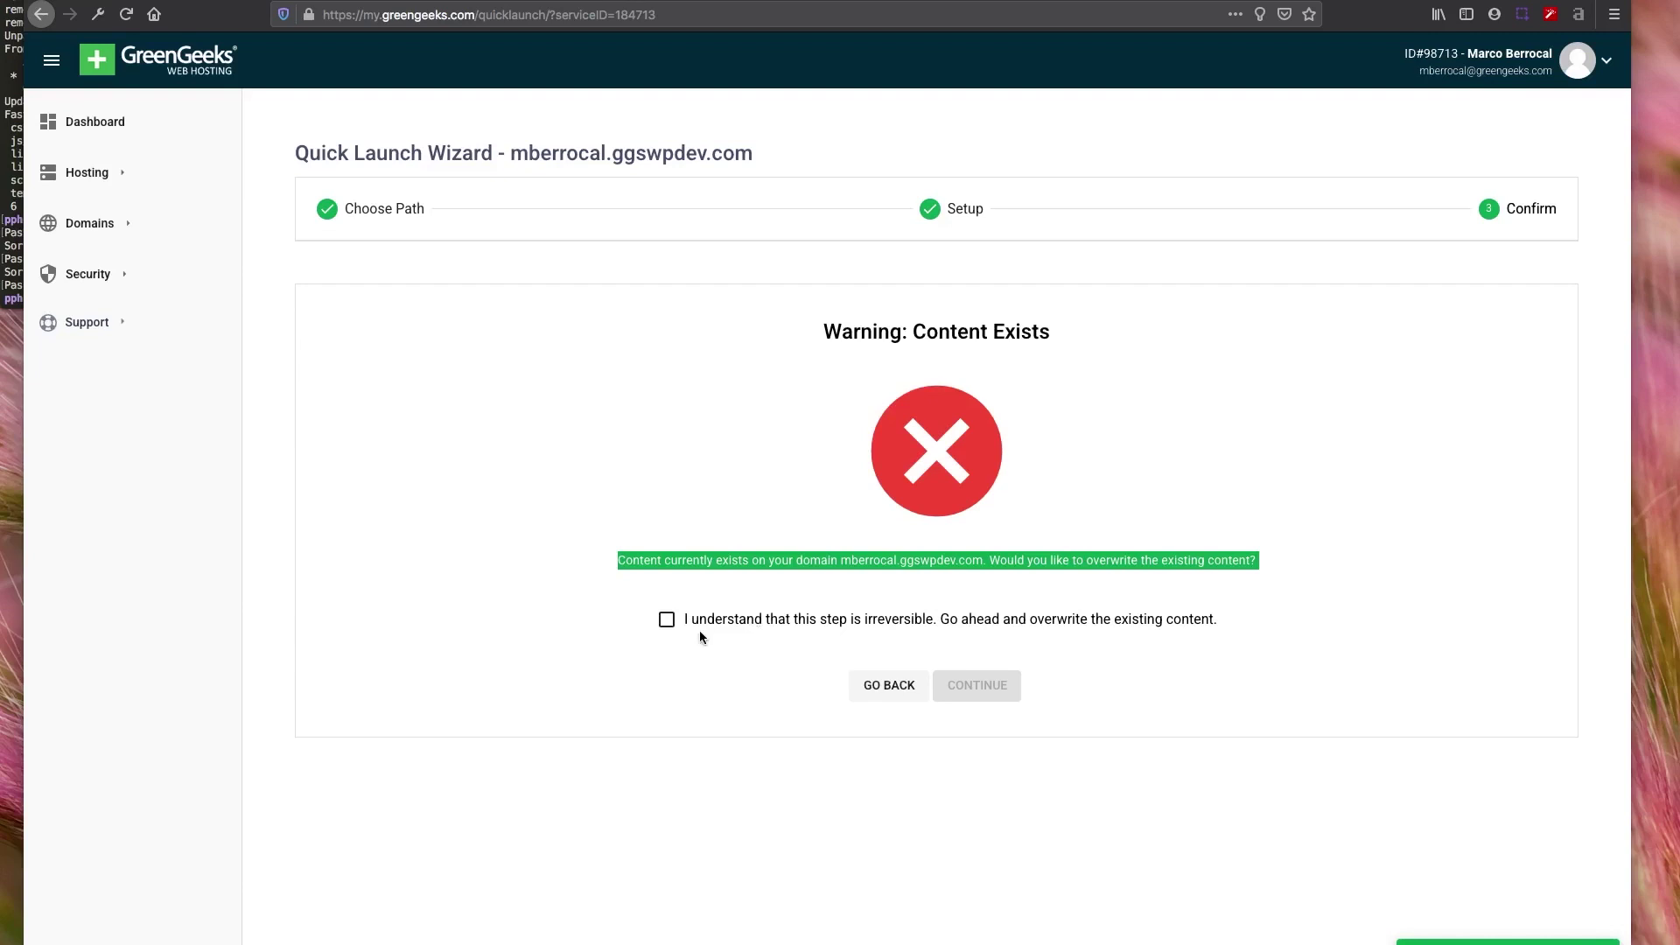
click(668, 621)
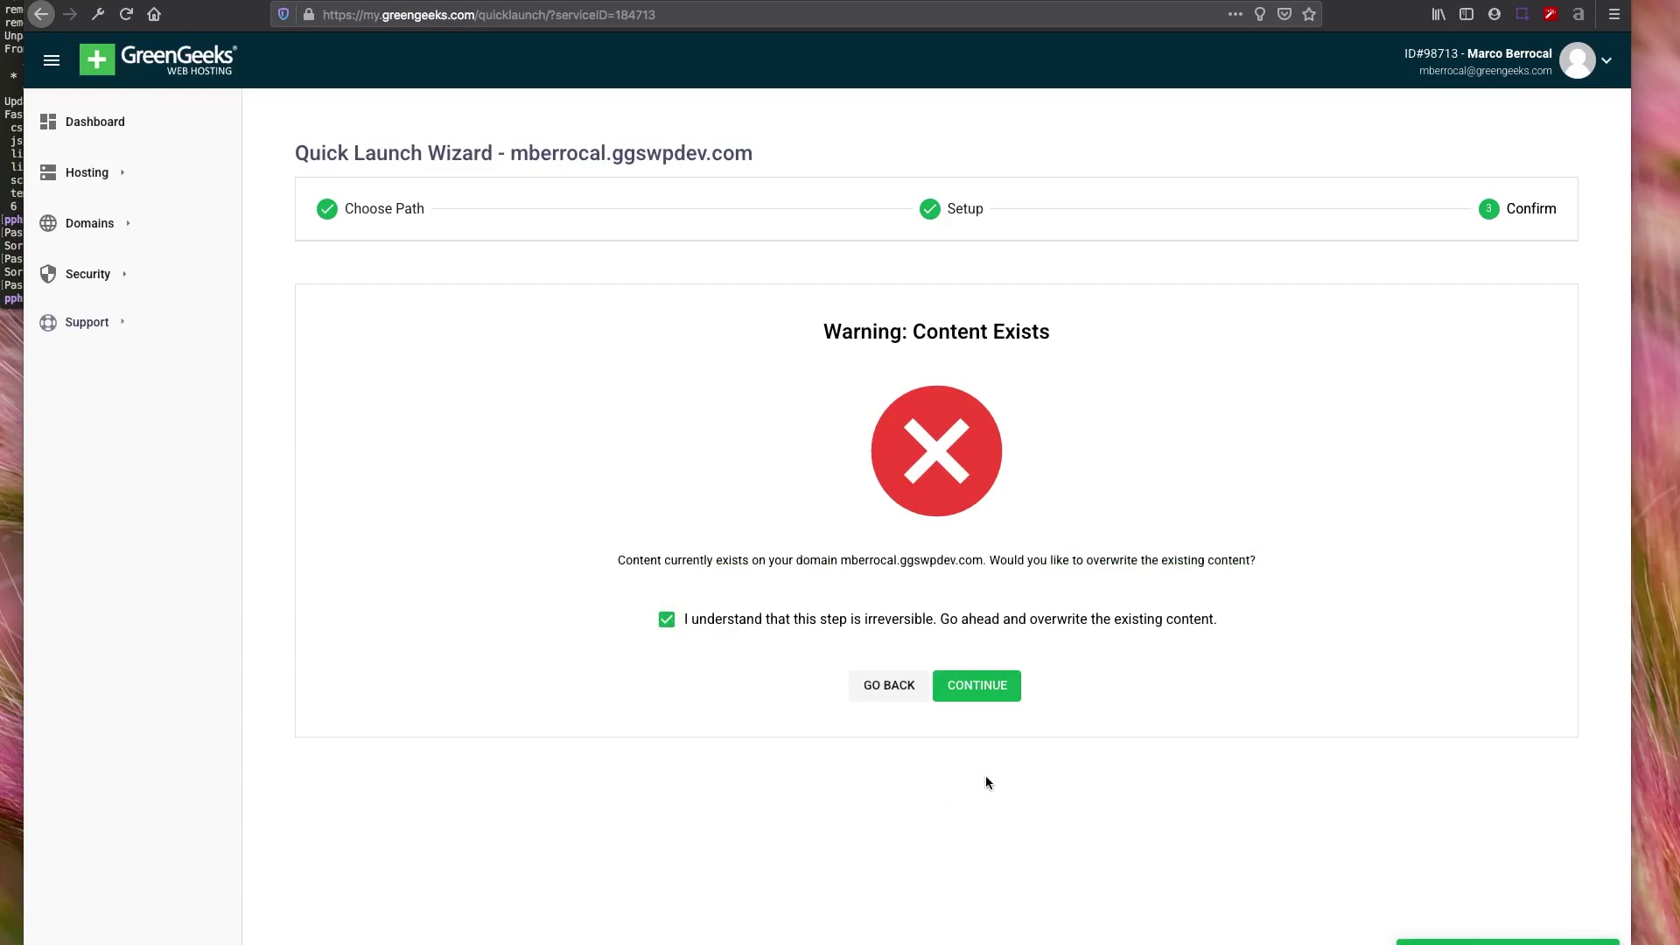
click(978, 693)
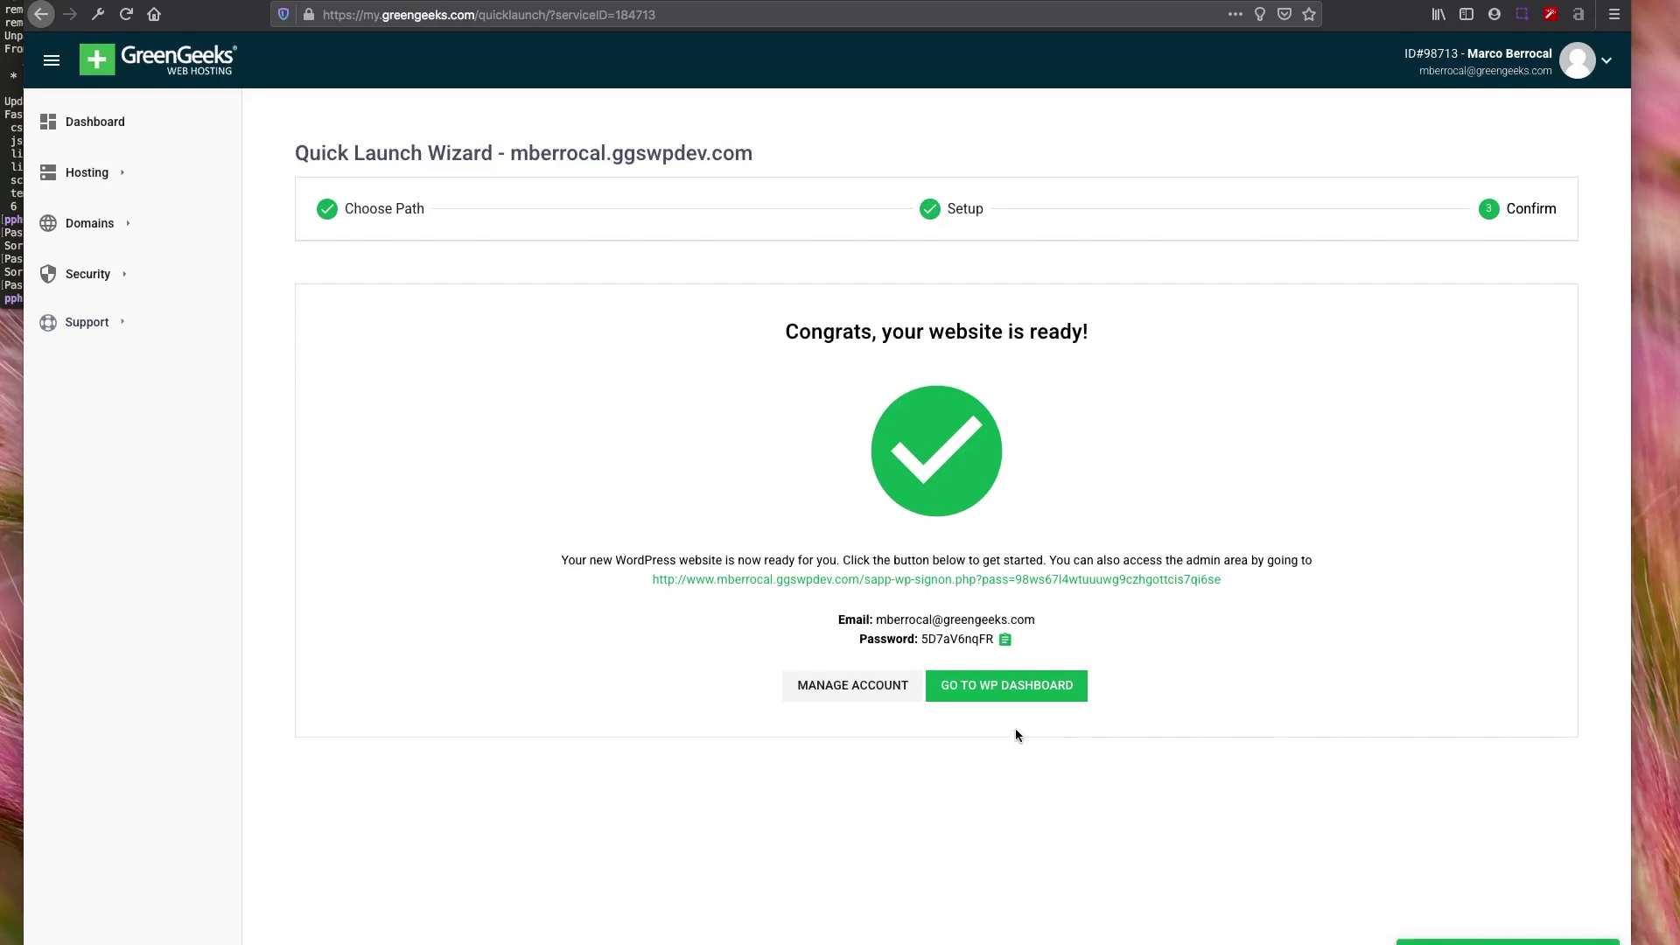
click(1026, 698)
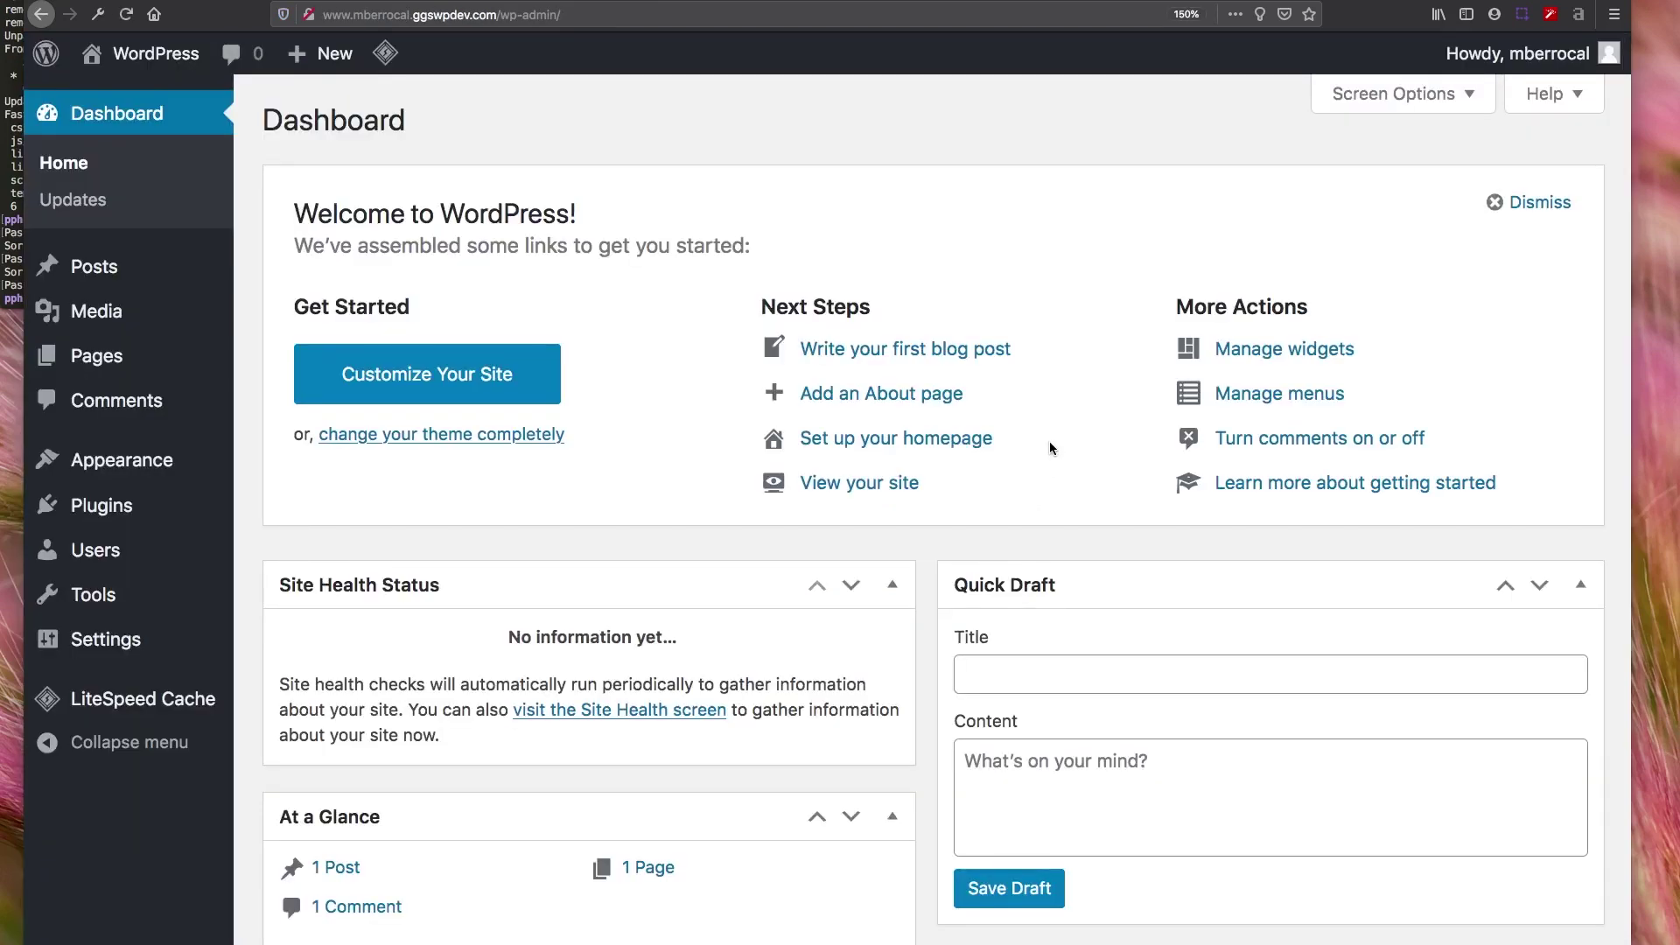
Step: Look over the WordPress dashboard, then visit the site's front page with its Hello world! post
scroll(1048, 441, down, 1)
scroll(1048, 441, down, 2)
scroll(1048, 441, down, 2)
scroll(1049, 442, down, 2)
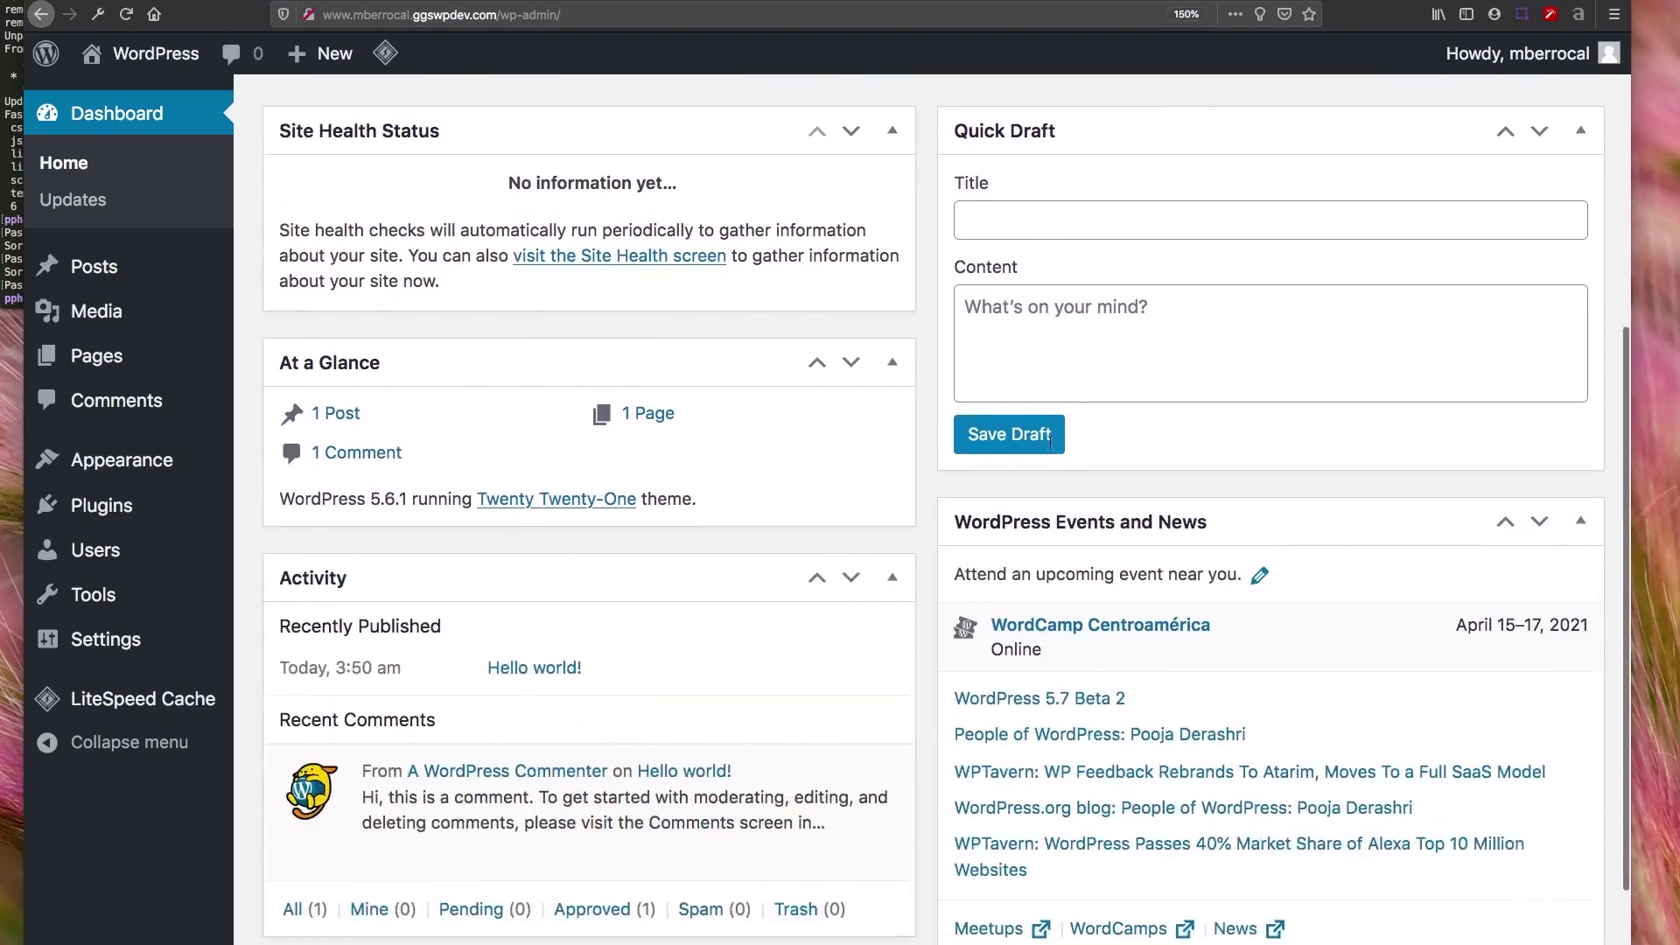
scroll(1050, 442, down, 2)
scroll(1050, 442, up, 9)
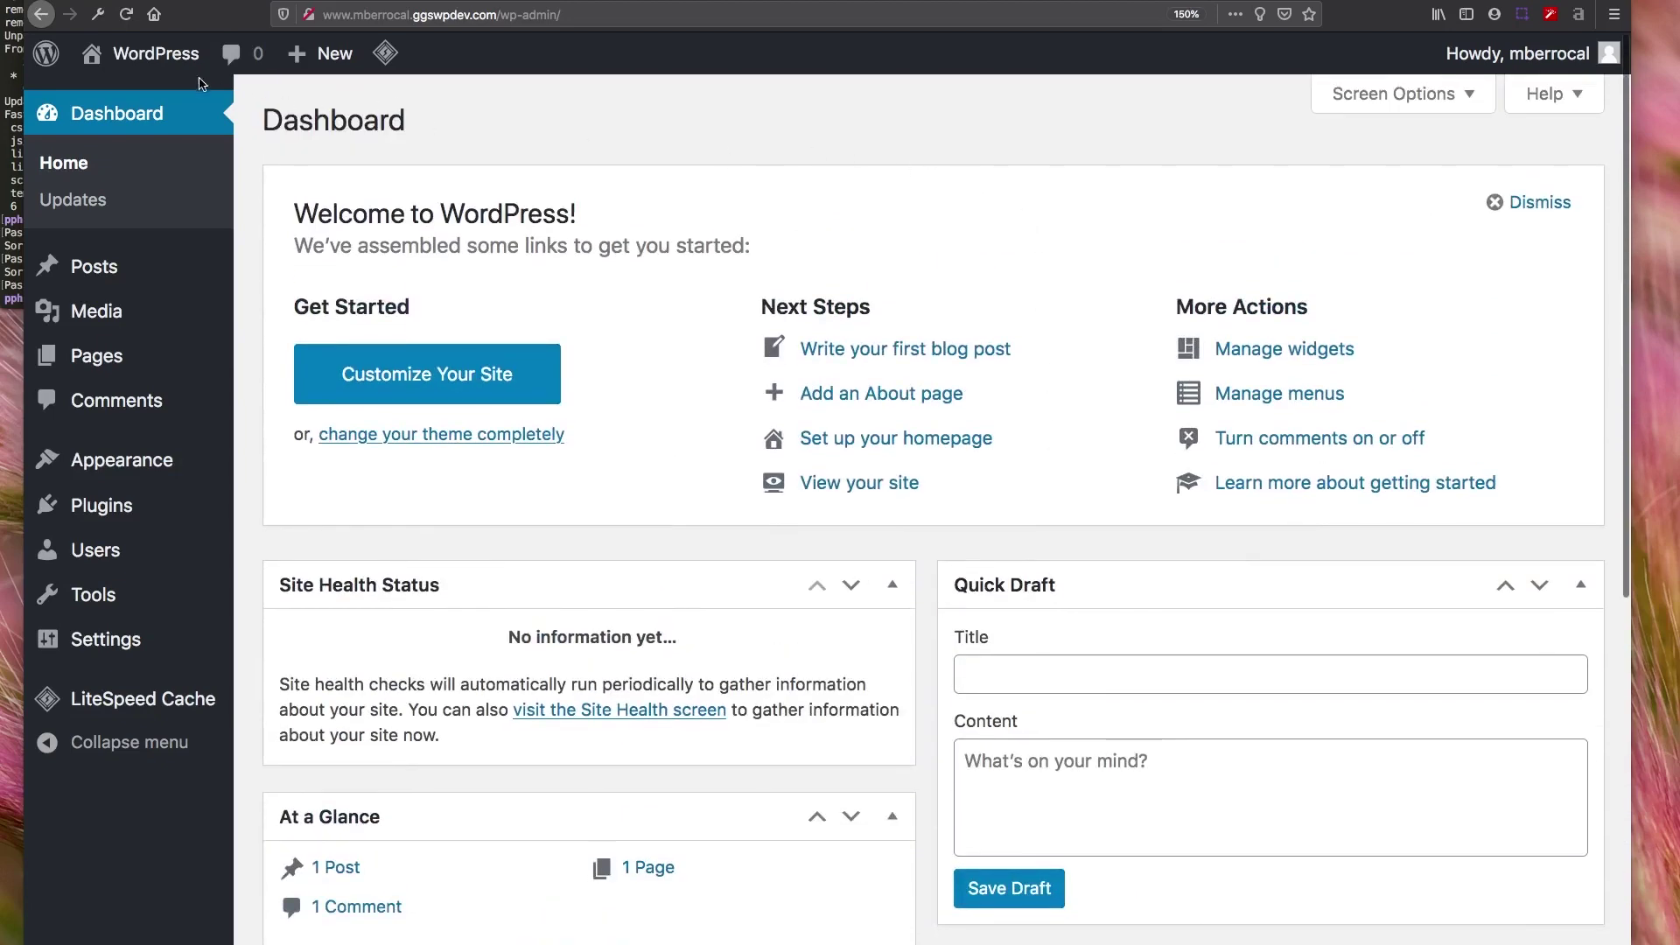
mouse_move(144, 53)
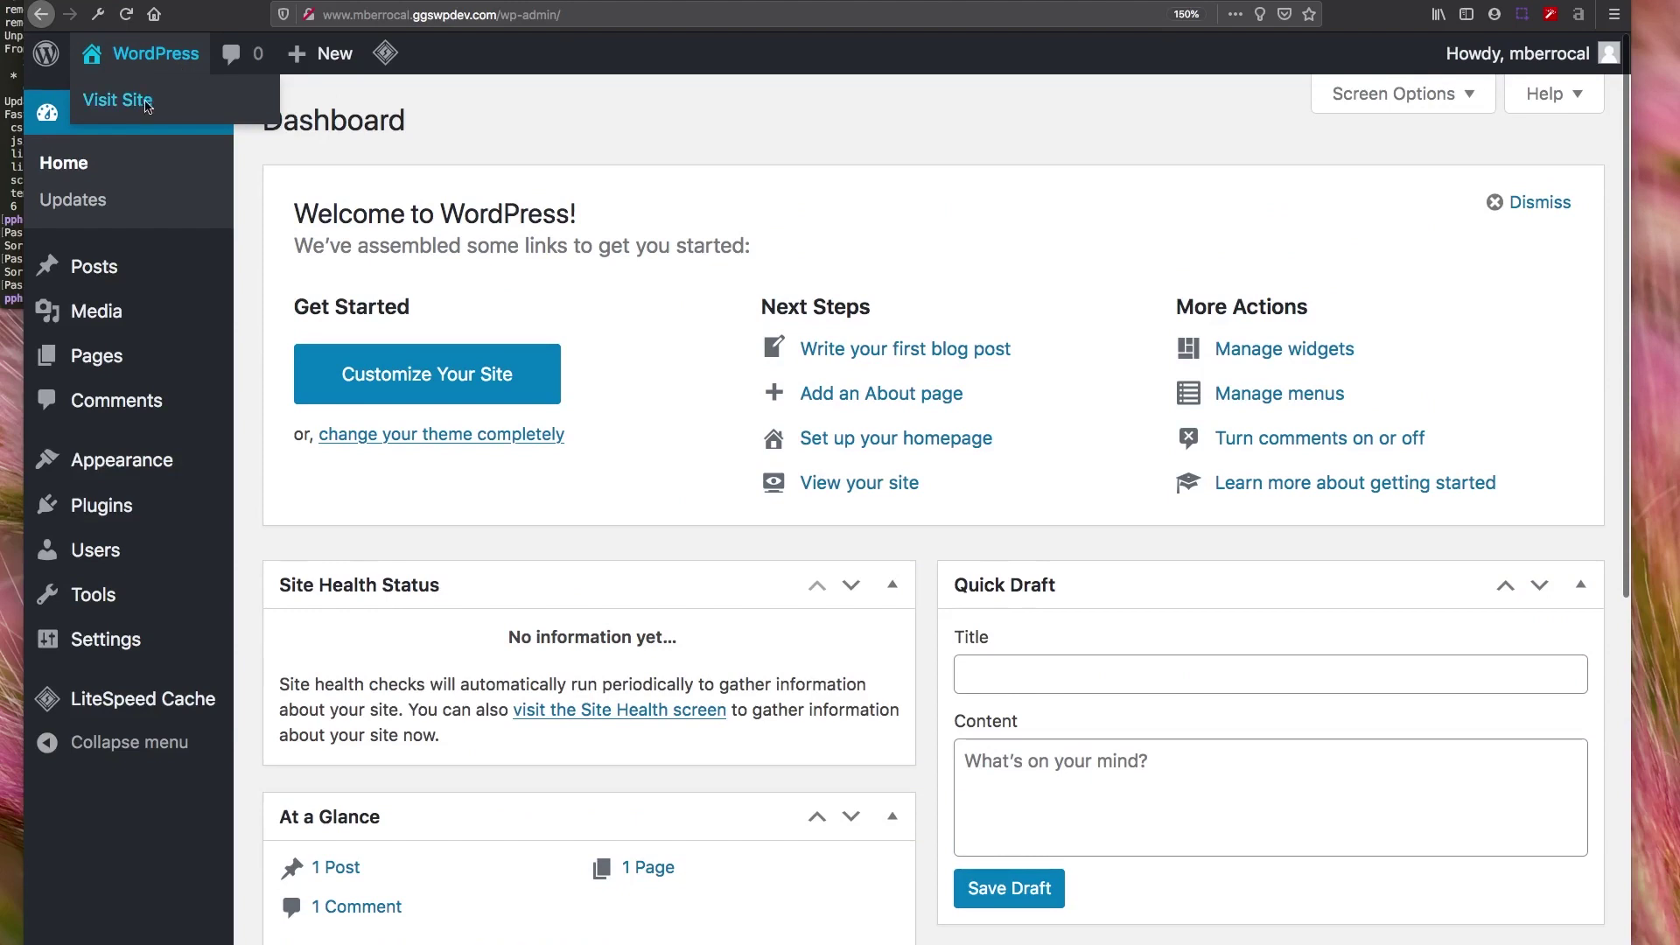
click(145, 102)
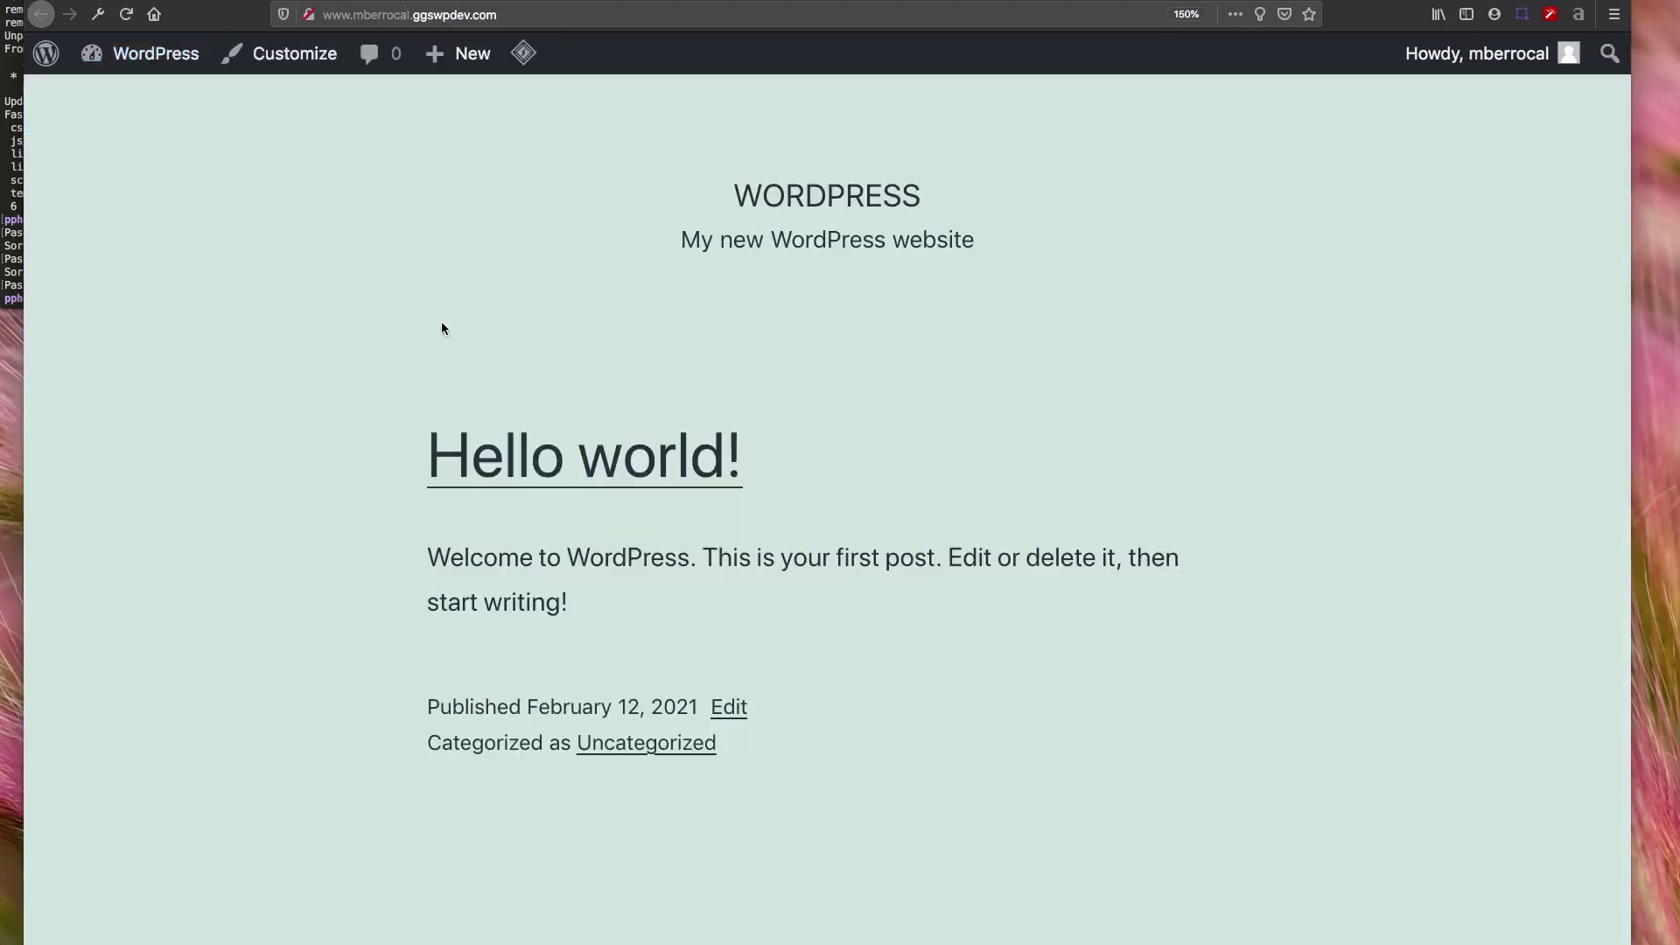